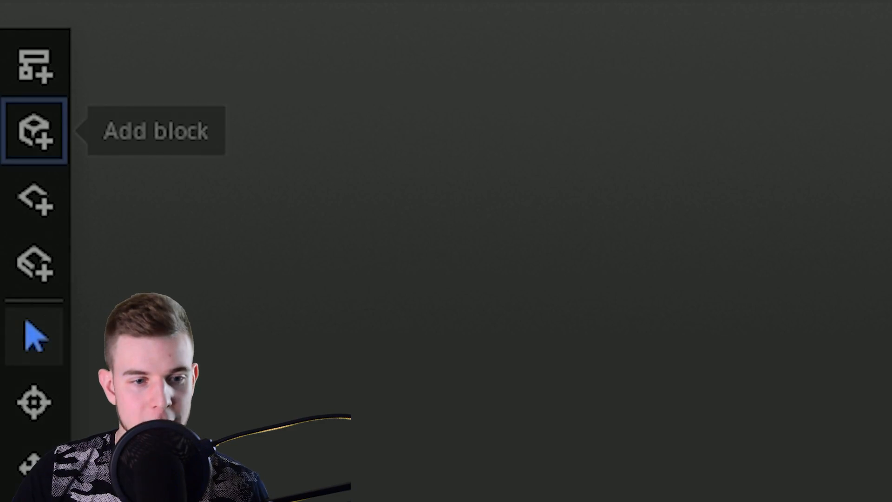
- Add a block to the Body part and import Ozai.png from the Skins folder as a texture
{"action": "left_click", "coordinate": [16, 58]}
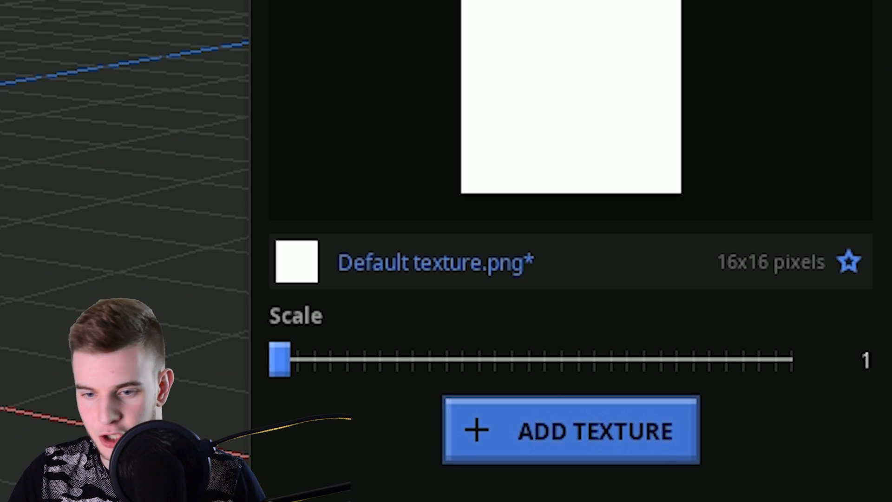
{"action": "left_click", "coordinate": [804, 287]}
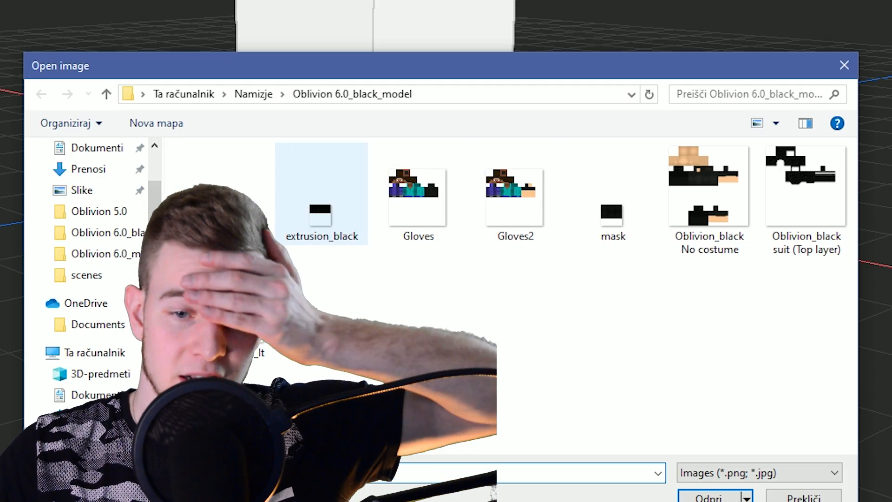
{"action": "left_click", "coordinate": [253, 95]}
{"action": "double_click", "coordinate": [233, 230]}
{"action": "double_click", "coordinate": [233, 249]}
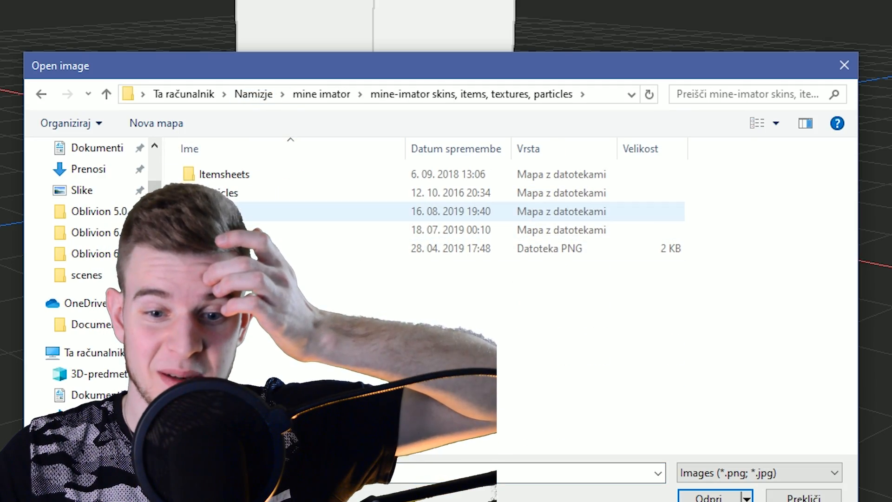
{"action": "double_click", "coordinate": [223, 211]}
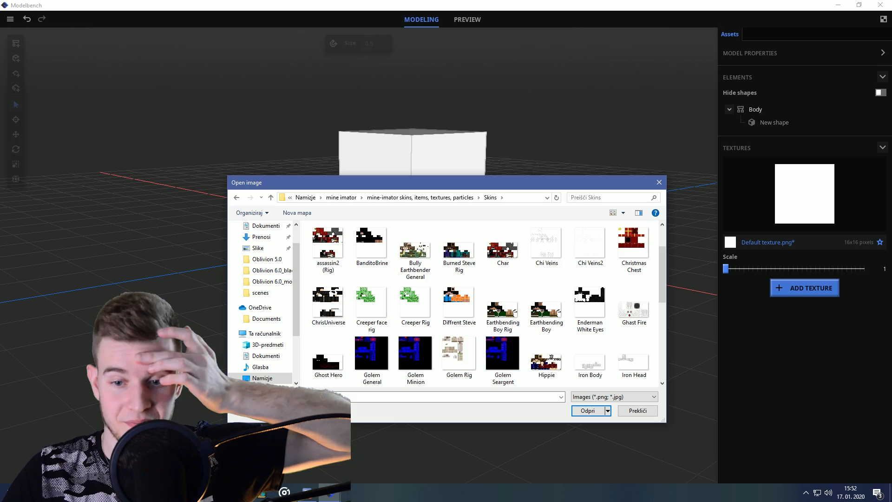
{"action": "scroll", "coordinate": [442, 358], "scroll_direction": "down", "scroll_amount": 5}
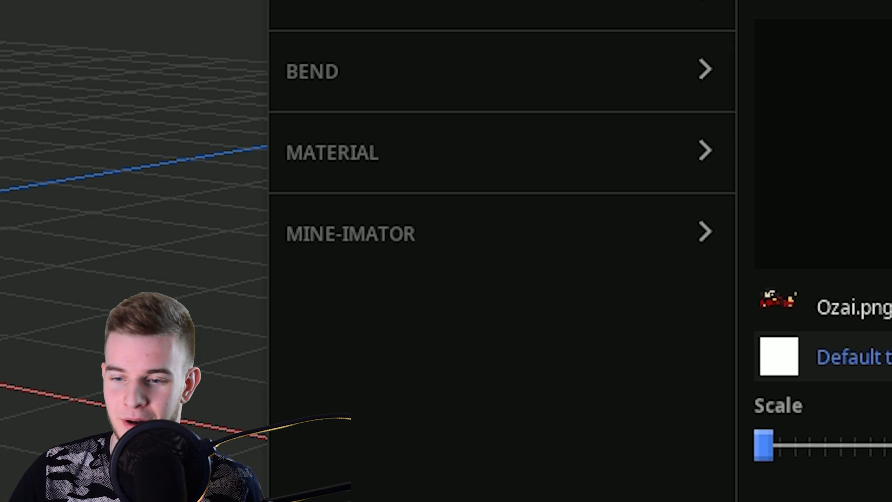
- Set the Body part's material texture to Ozai.png and inspect the textured block
{"action": "left_click", "coordinate": [705, 150]}
{"action": "left_click", "coordinate": [501, 235]}
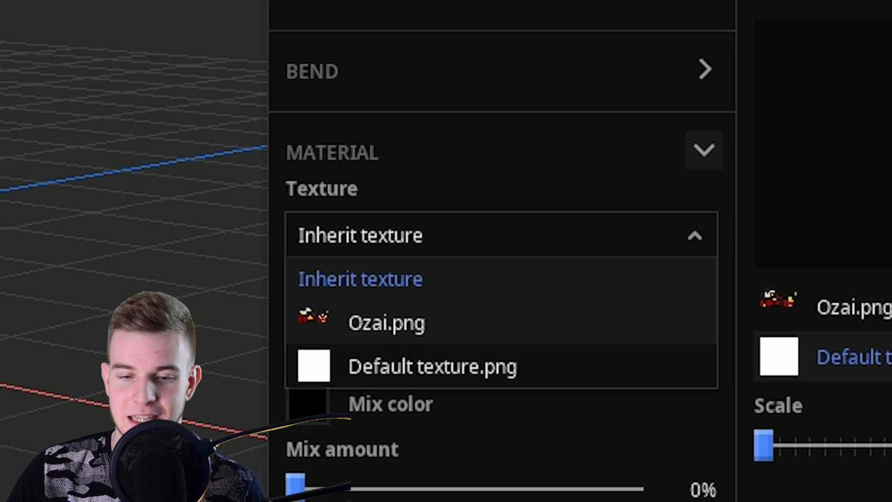
{"action": "left_click", "coordinate": [497, 321]}
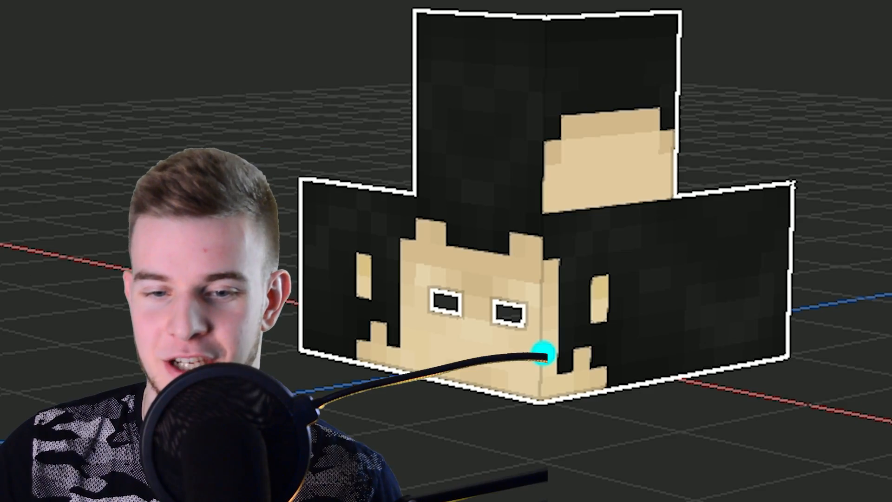
{"action": "left_click_drag", "start_coordinate": [511, 279], "coordinate": [548, 279]}
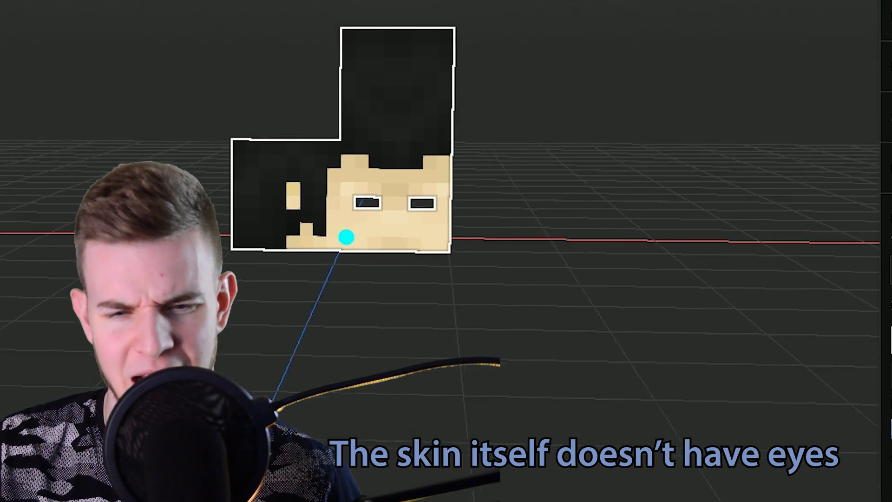
{"action": "left_click_drag", "start_coordinate": [511, 278], "coordinate": [518, 275]}
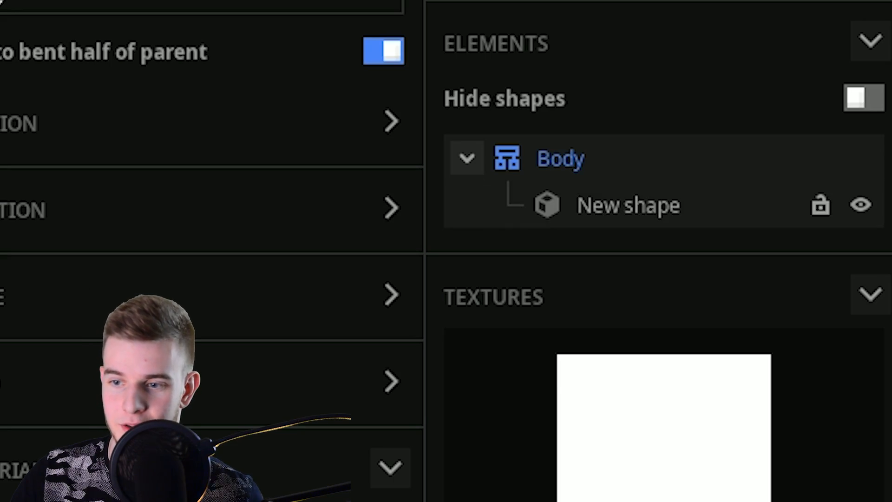
- Reposition and resize the block's UV layout over the red and gold torso area of the Ozai.png texture
{"action": "left_click", "coordinate": [627, 205]}
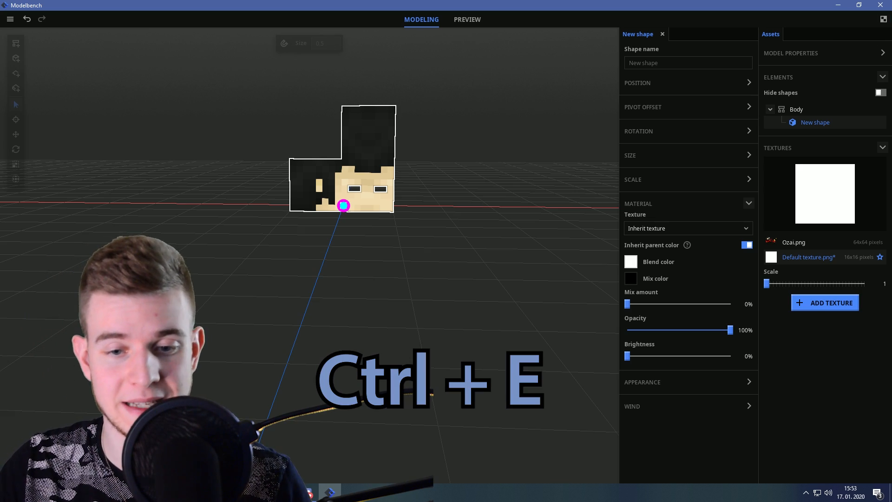
{"action": "key", "text": "ctrl+e"}
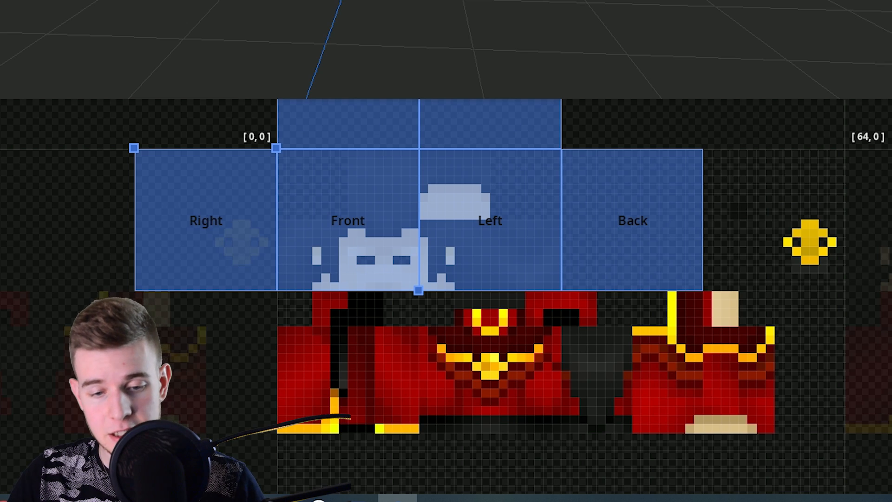
{"action": "left_click_drag", "start_coordinate": [276, 147], "coordinate": [448, 255]}
{"action": "left_click_drag", "start_coordinate": [448, 256], "coordinate": [465, 334]}
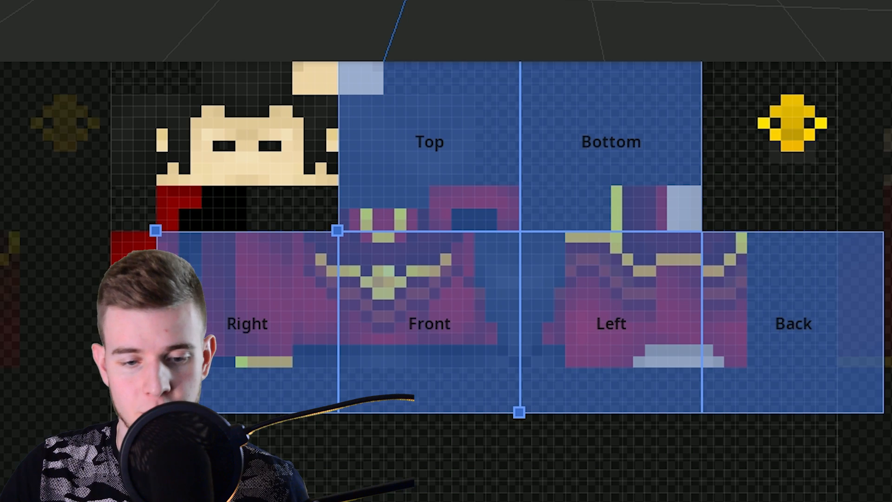
{"action": "left_click_drag", "start_coordinate": [156, 230], "coordinate": [303, 231]}
{"action": "left_click_drag", "start_coordinate": [519, 411], "coordinate": [428, 355]}
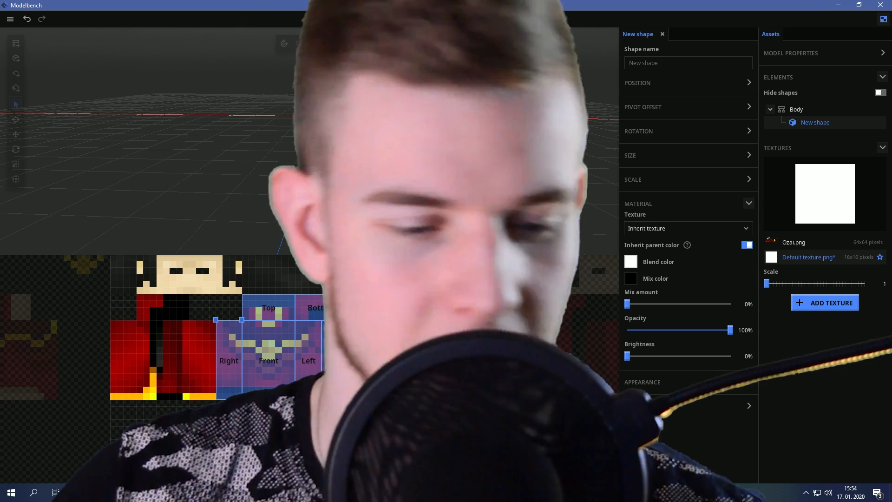
{"action": "left_click_drag", "start_coordinate": [325, 242], "coordinate": [377, 253]}
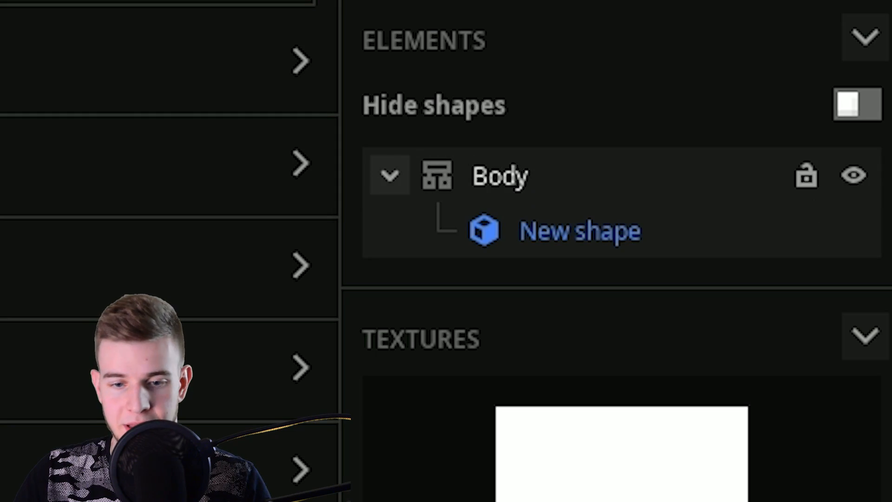
- Activate the Move tool for the Body and enable tool snapping with a size of 1
{"action": "left_click", "coordinate": [500, 175]}
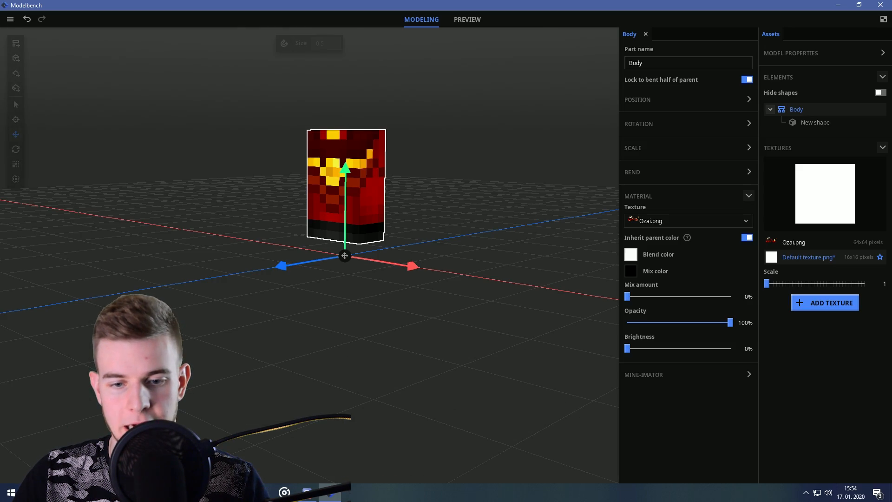
{"action": "right_click_drag", "start_coordinate": [352, 259], "coordinate": [363, 275]}
{"action": "key", "text": "w"}
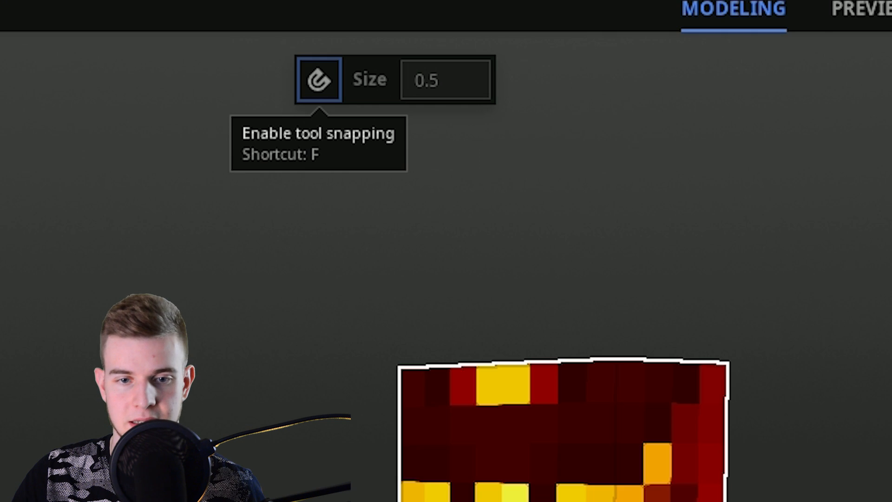
{"action": "left_click", "coordinate": [319, 80]}
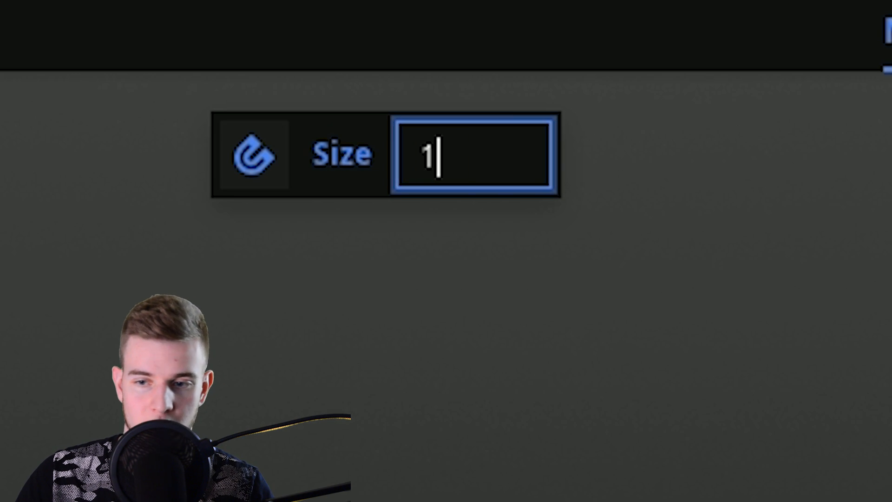
{"action": "left_click_drag", "start_coordinate": [696, 122], "coordinate": [696, 123]}
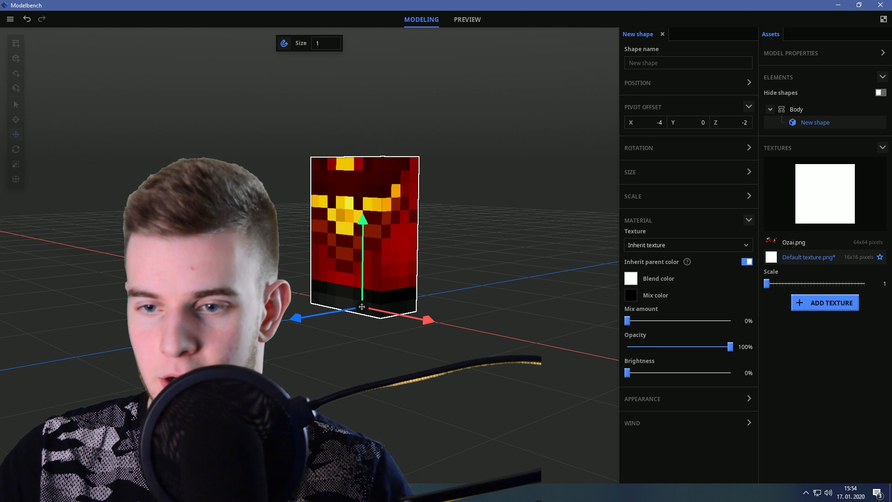
- Enable bending on the X axis for the Body part and show that axis's options
{"action": "left_click_drag", "start_coordinate": [310, 256], "coordinate": [272, 241]}
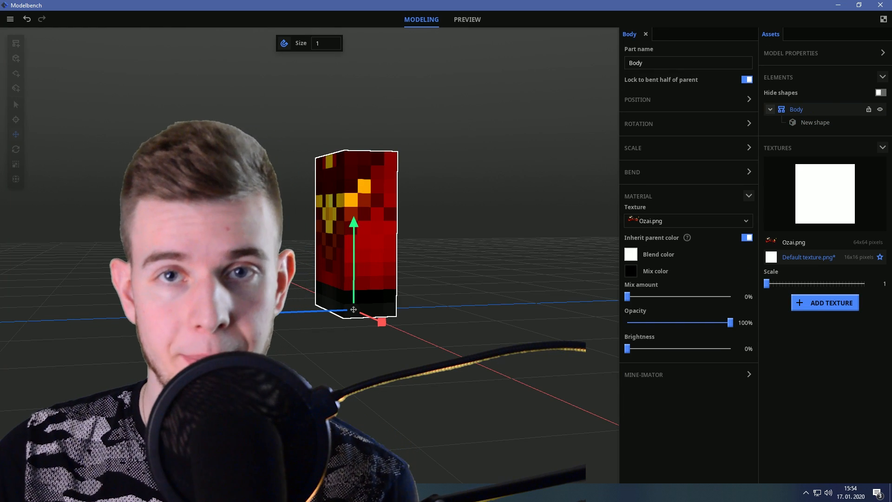
{"action": "left_click", "coordinate": [748, 196]}
{"action": "left_click", "coordinate": [748, 171]}
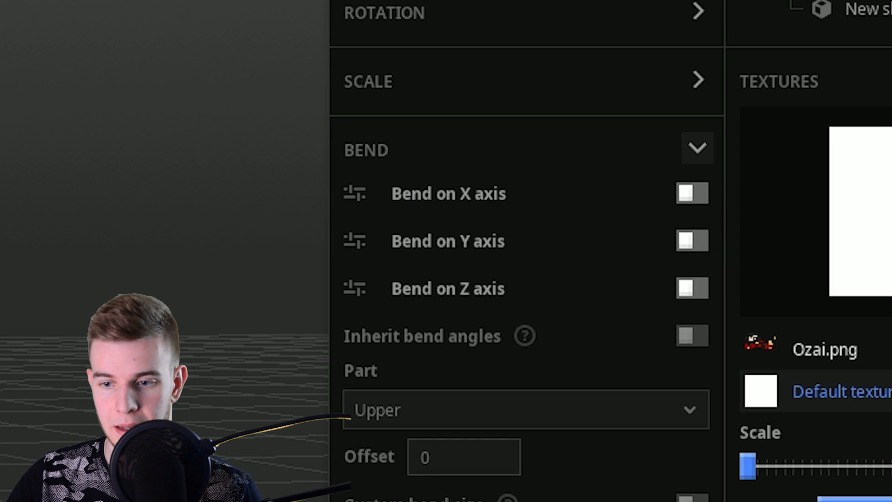
{"action": "left_click", "coordinate": [692, 193]}
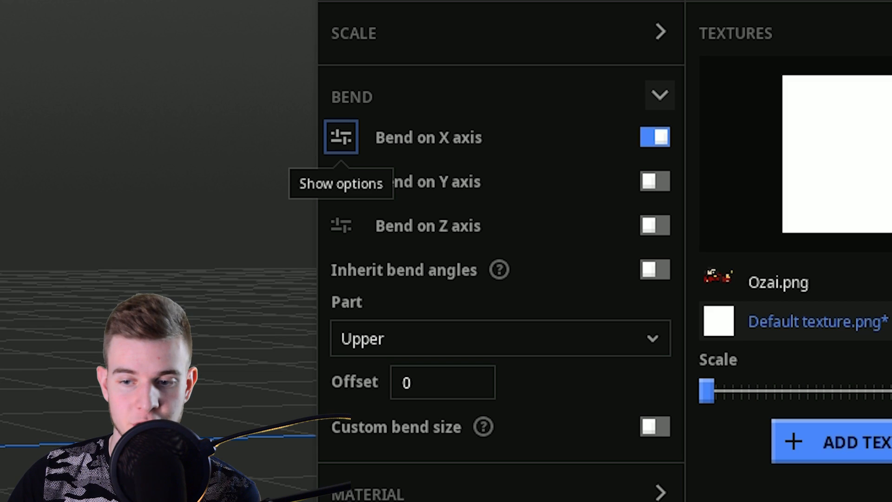
{"action": "left_click", "coordinate": [341, 136]}
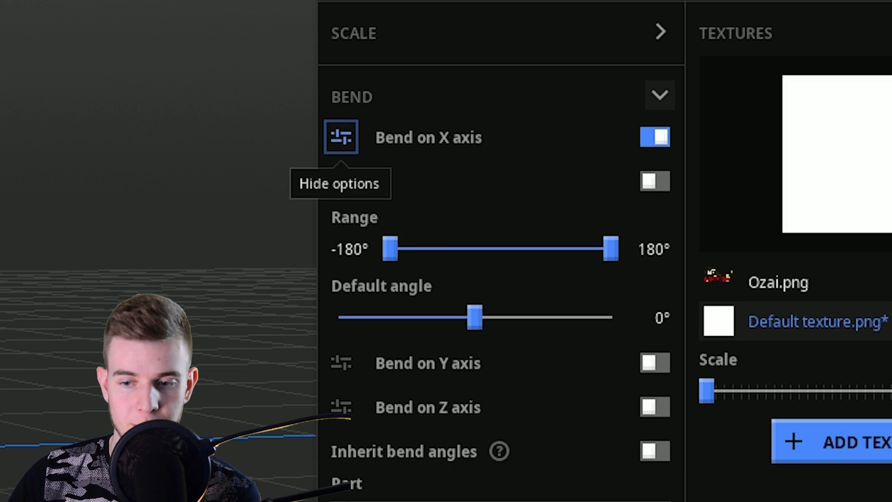
- Set the Body's bend offset to 6 and the X-axis default bend angle to -58°
{"action": "left_click_drag", "start_coordinate": [474, 318], "coordinate": [504, 318]}
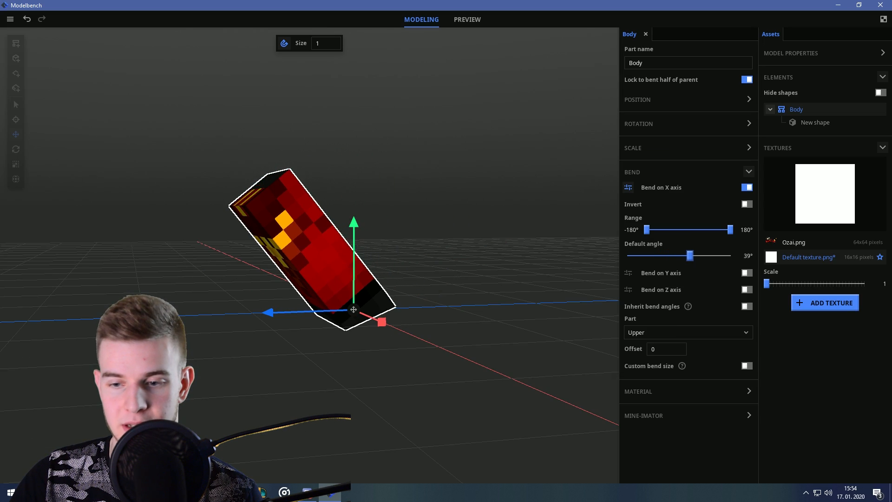
{"action": "left_click_drag", "start_coordinate": [688, 256], "coordinate": [687, 255]}
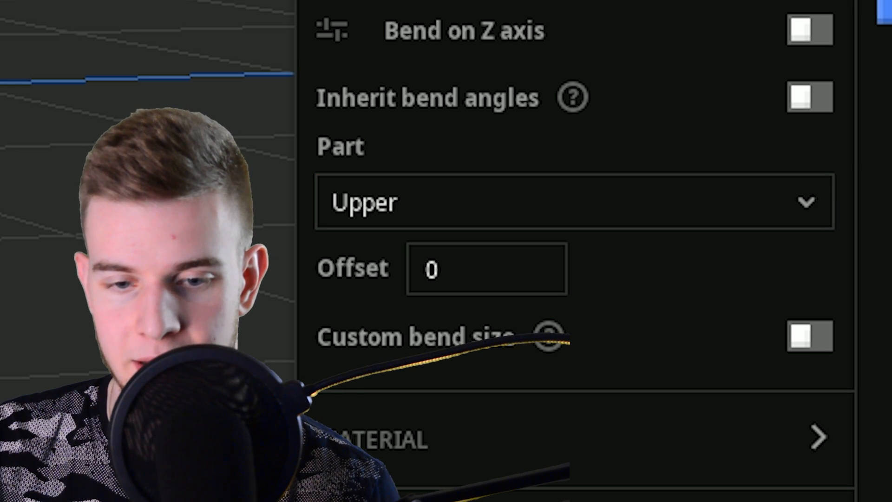
{"action": "left_click_drag", "start_coordinate": [487, 268], "coordinate": [521, 268]}
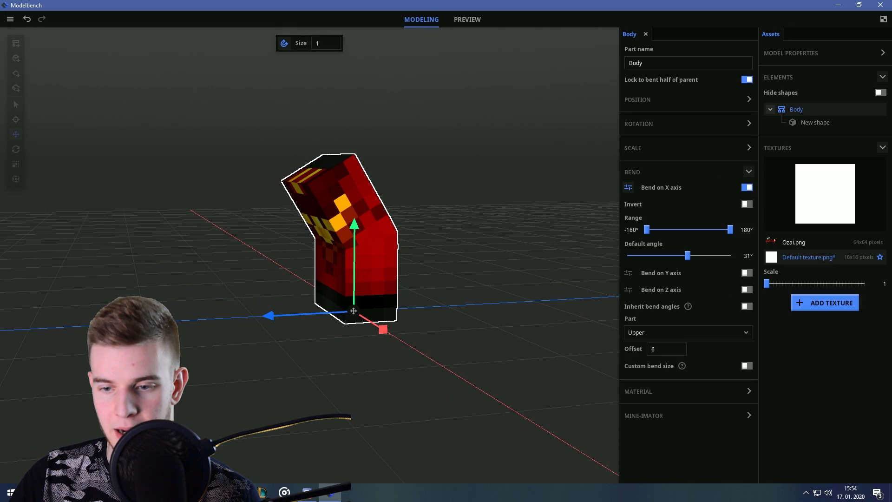
{"action": "left_click_drag", "start_coordinate": [687, 255], "coordinate": [665, 256]}
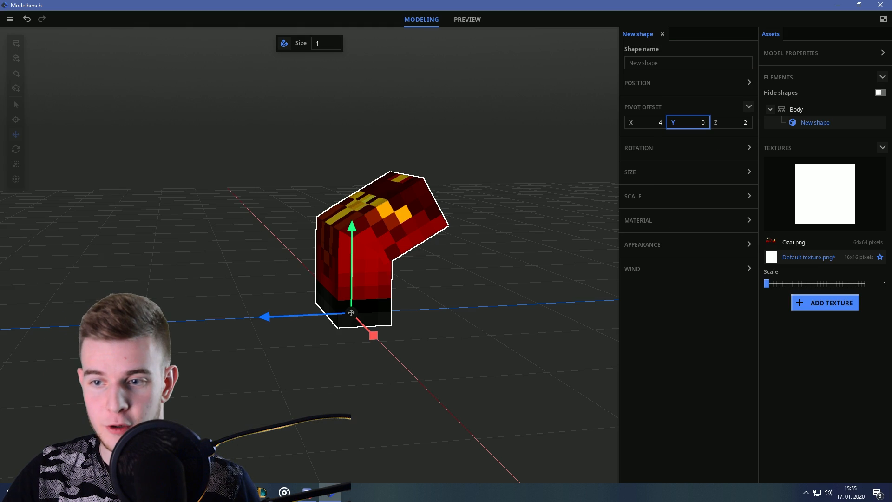
- Test shifting the block's Y position within the bent Body and return it to 0
{"action": "left_click", "coordinate": [749, 83]}
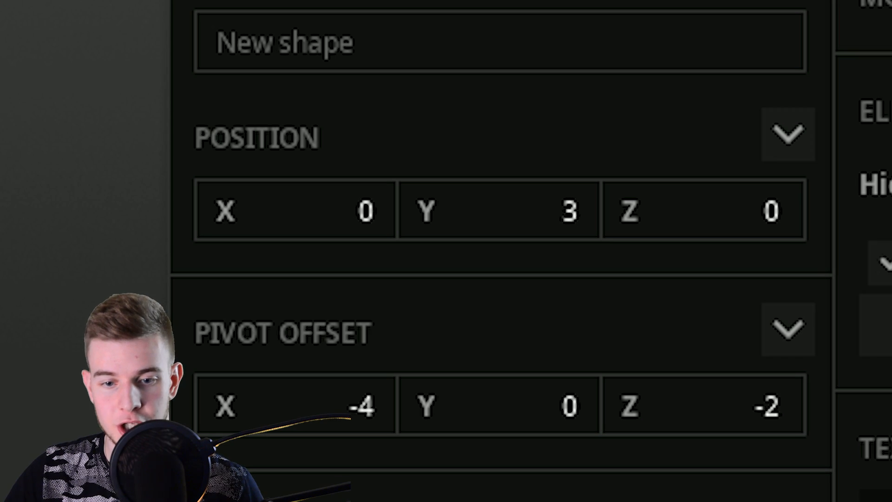
{"action": "left_click_drag", "start_coordinate": [559, 167], "coordinate": [559, 207]}
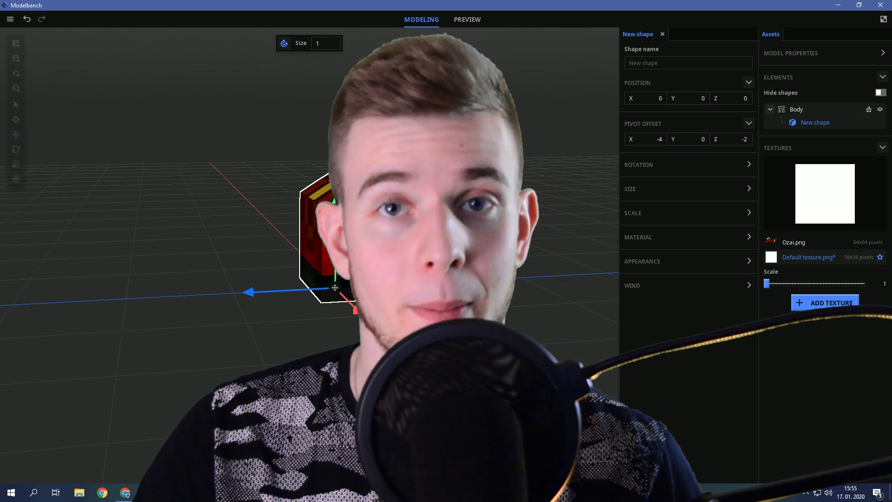
- Enable a custom bend size for the Body part and raise the size to 43
{"action": "left_click", "coordinate": [797, 110]}
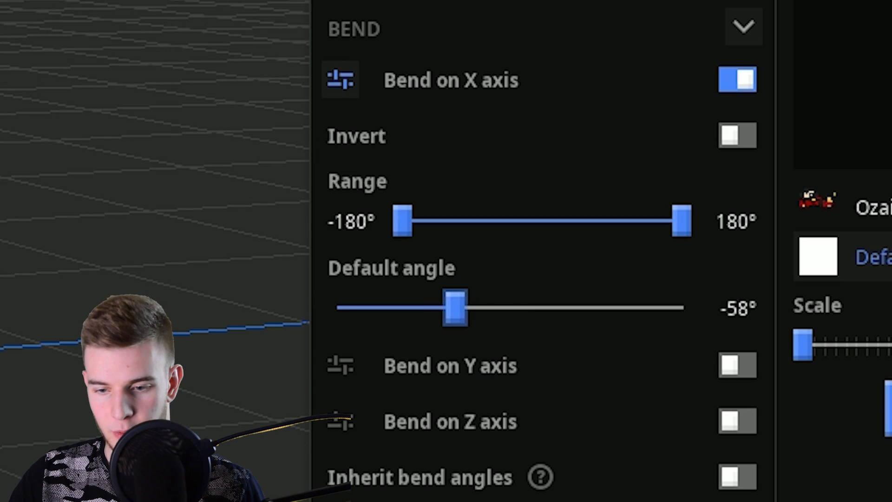
{"action": "left_click", "coordinate": [737, 370]}
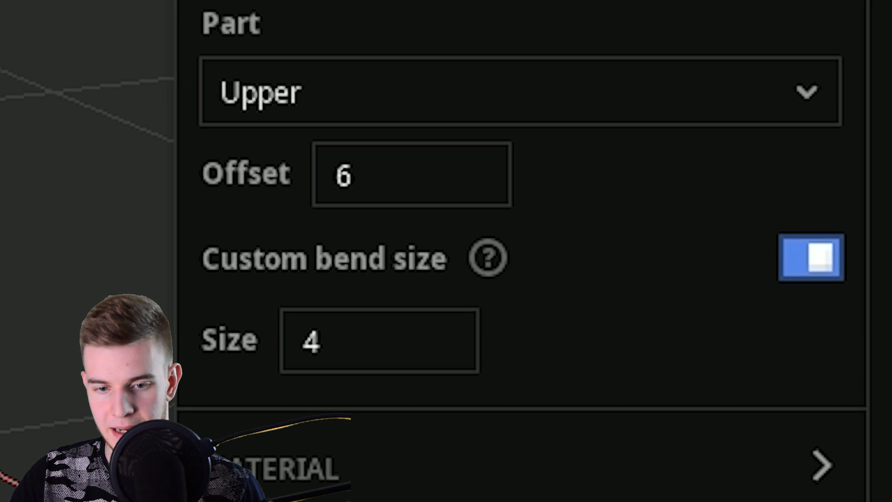
{"action": "left_click_drag", "start_coordinate": [381, 342], "coordinate": [478, 342]}
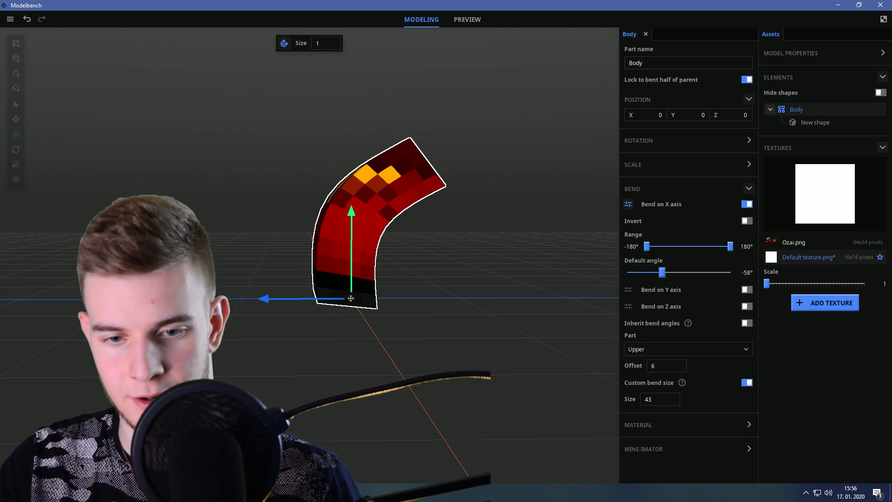
- Test the default bend angle at 130° and limit the Body's X-axis bend range to -130° through 130°
{"action": "left_click_drag", "start_coordinate": [662, 272], "coordinate": [716, 272]}
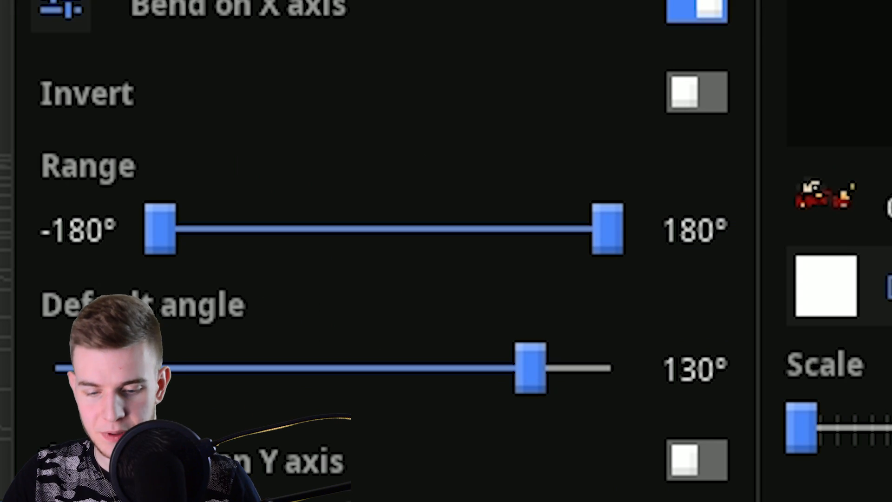
{"action": "type", "text": "13"}
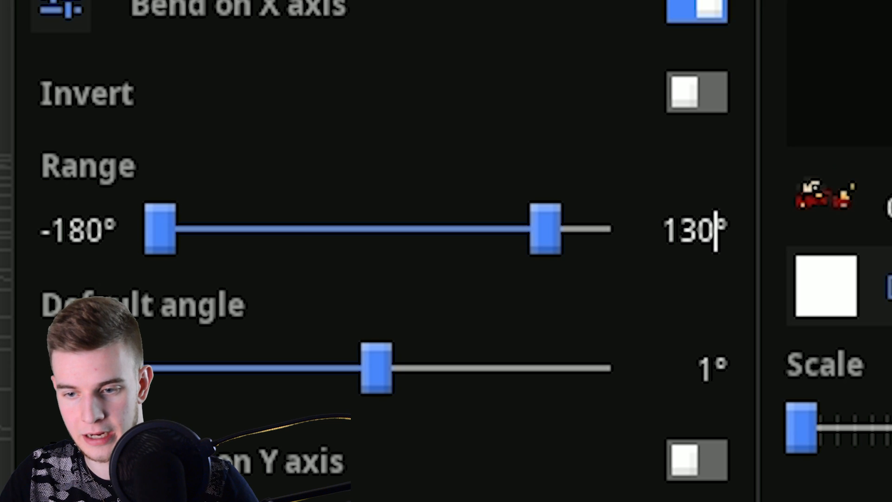
{"action": "key", "text": "Tab"}
{"action": "type", "text": "-130"}
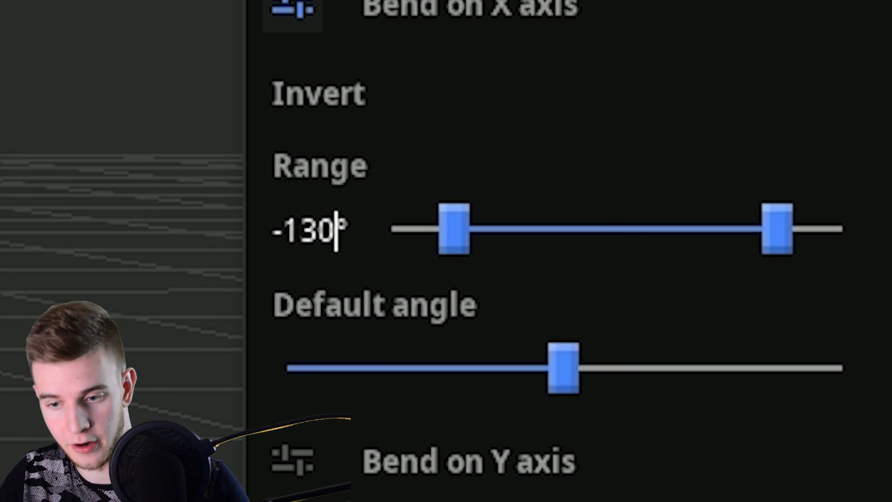
{"action": "key", "text": "Return"}
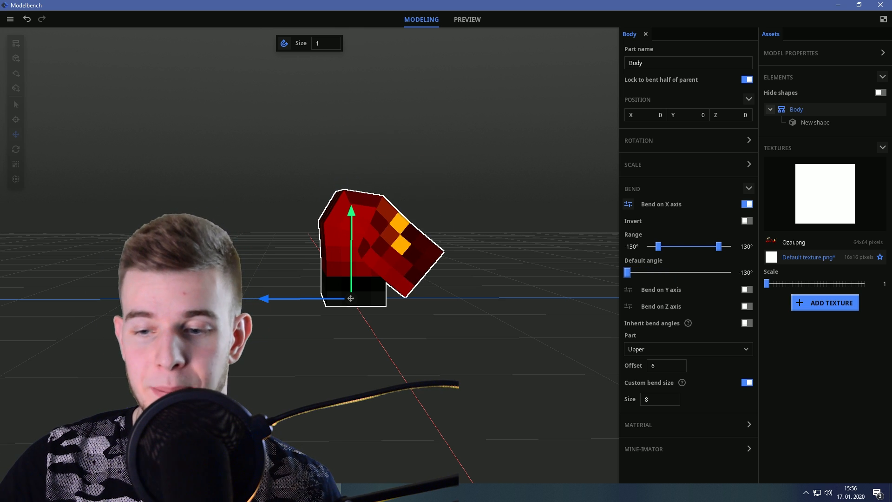
- Test the Body's X-axis default bend angle and reset it to its default
{"action": "left_click_drag", "start_coordinate": [627, 272], "coordinate": [663, 273]}
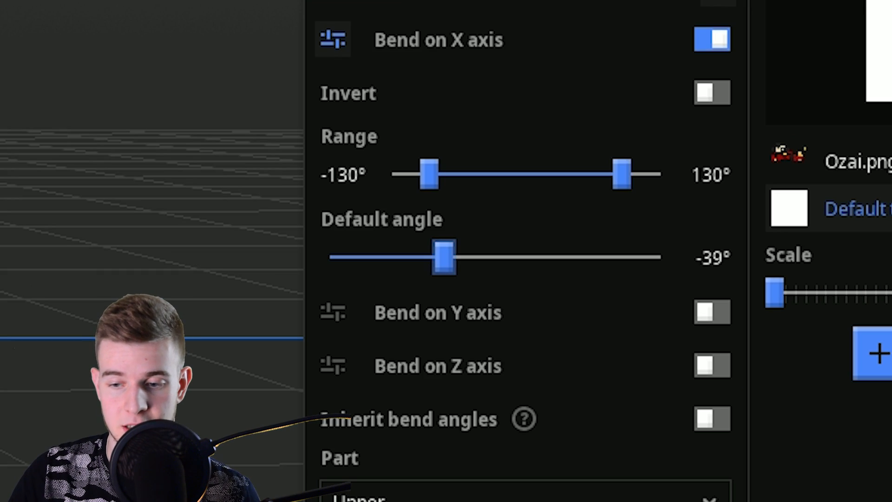
{"action": "right_click", "coordinate": [463, 255]}
{"action": "left_click", "coordinate": [574, 403]}
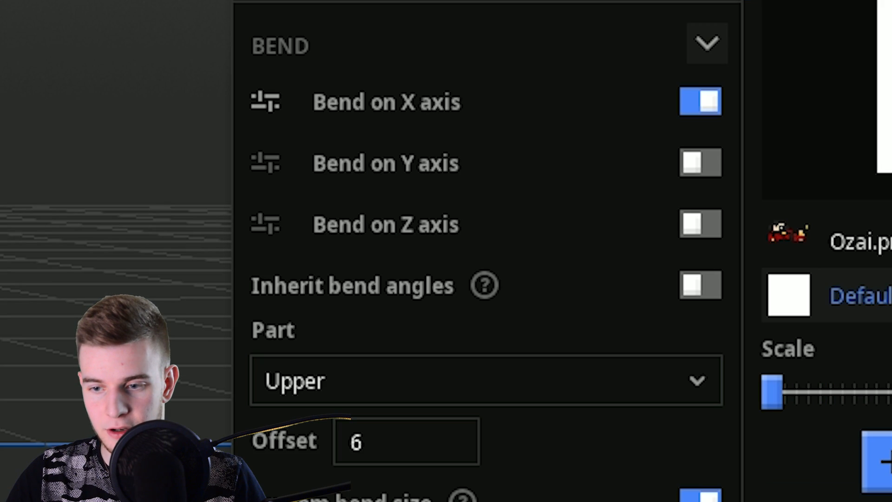
- Enable Y-axis bending on the Body with a custom bend size of 11 and test its default angle
{"action": "left_click", "coordinate": [265, 163]}
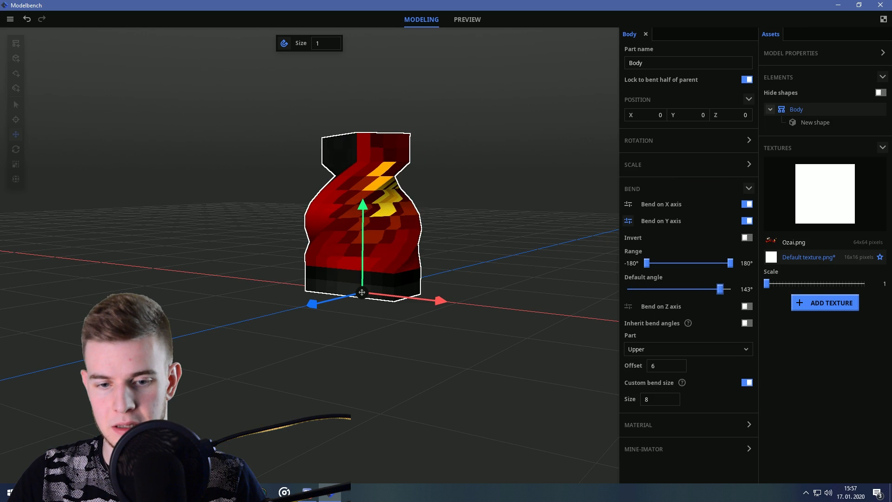
{"action": "left_click_drag", "start_coordinate": [720, 289], "coordinate": [710, 289]}
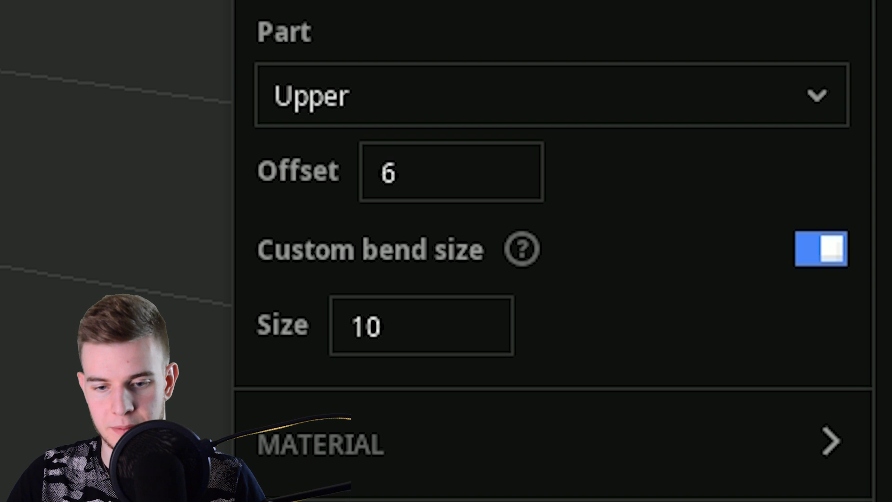
{"action": "left_click_drag", "start_coordinate": [446, 223], "coordinate": [419, 225]}
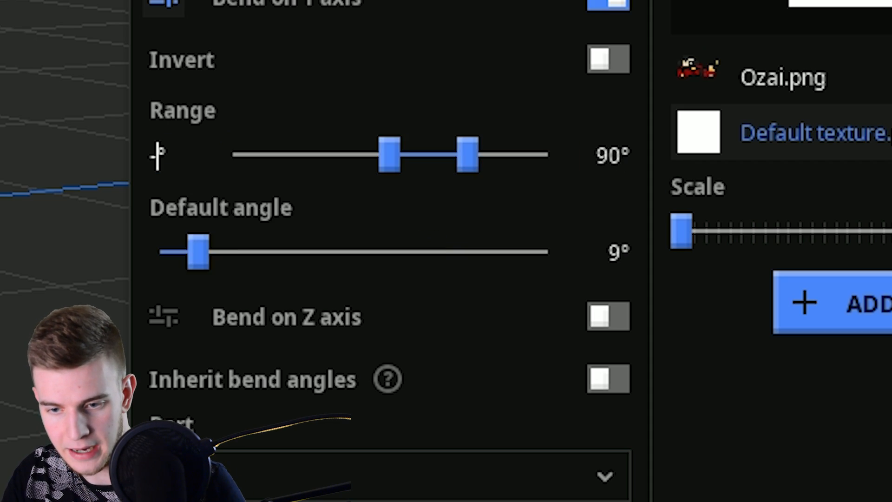
- Limit the Body's Y-axis bend range to -90° through 90° and test the default bend angle on the Z axis
{"action": "type", "text": "90"}
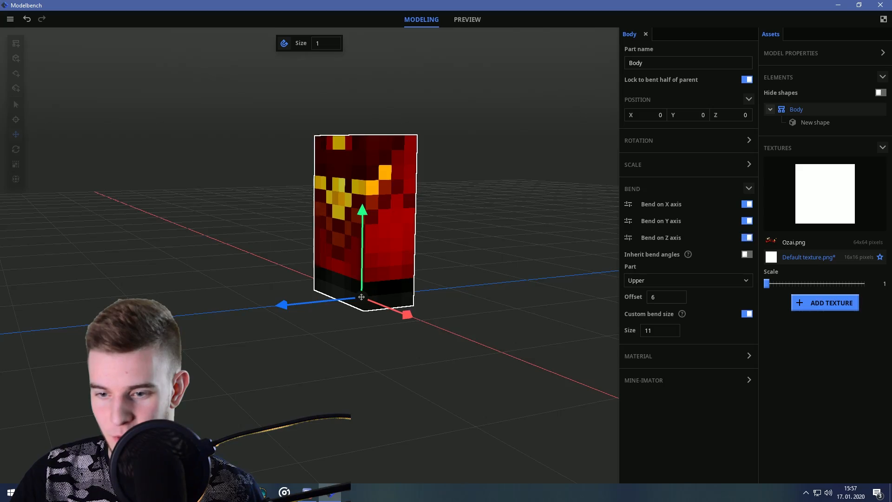
{"action": "left_click_drag", "start_coordinate": [446, 261], "coordinate": [488, 260]}
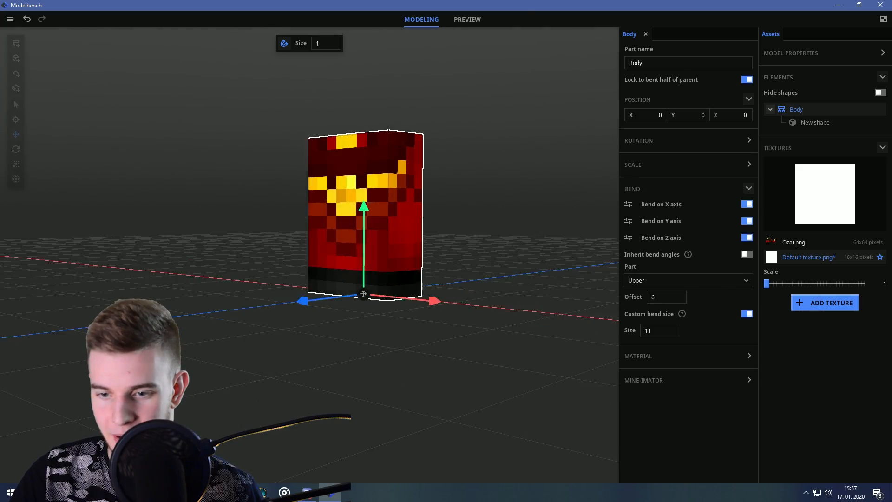
{"action": "left_click", "coordinate": [628, 237]}
{"action": "left_click_drag", "start_coordinate": [678, 306], "coordinate": [673, 305]}
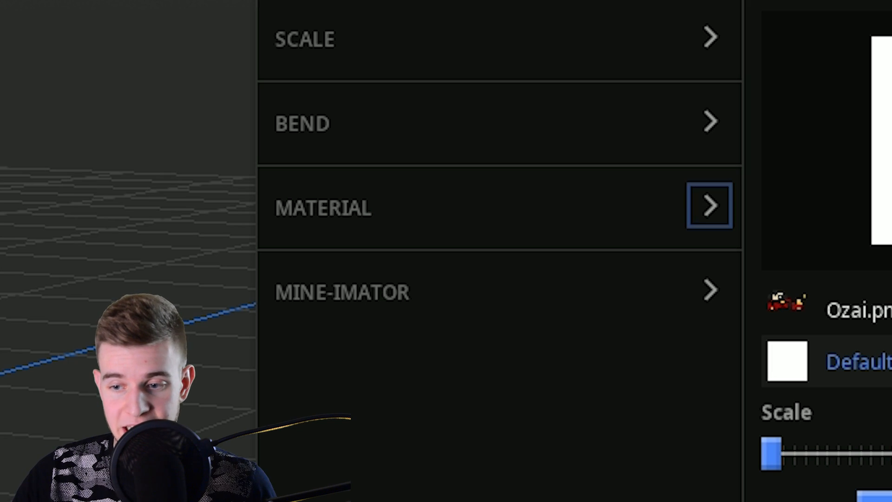
- Try a green blend color on the Body's material
{"action": "left_click", "coordinate": [710, 206]}
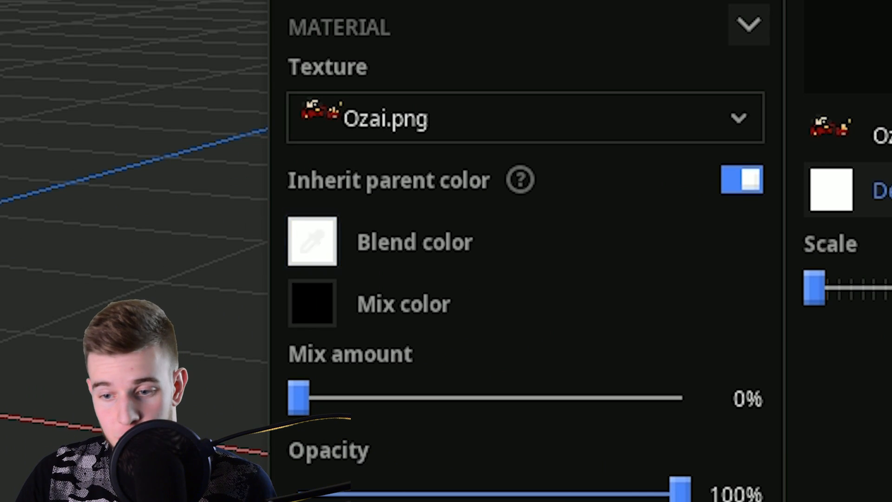
{"action": "left_click", "coordinate": [312, 241]}
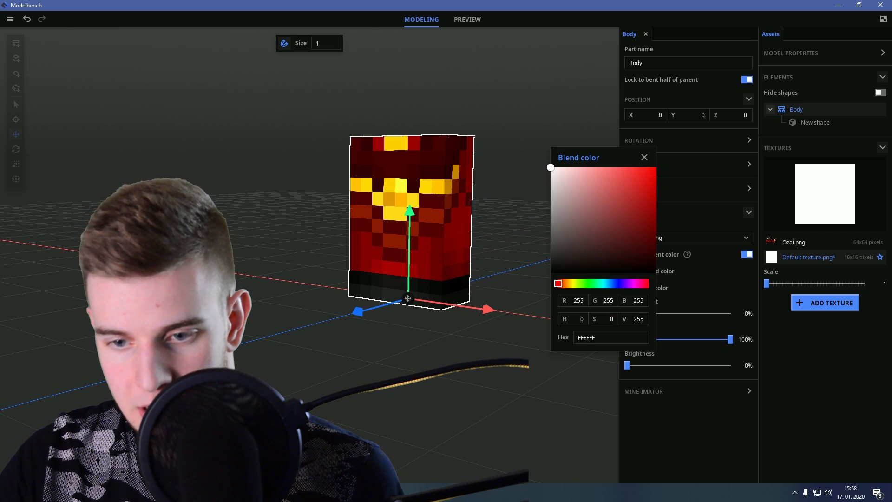
{"action": "left_click", "coordinate": [588, 284]}
{"action": "left_click_drag", "start_coordinate": [625, 225], "coordinate": [657, 168]}
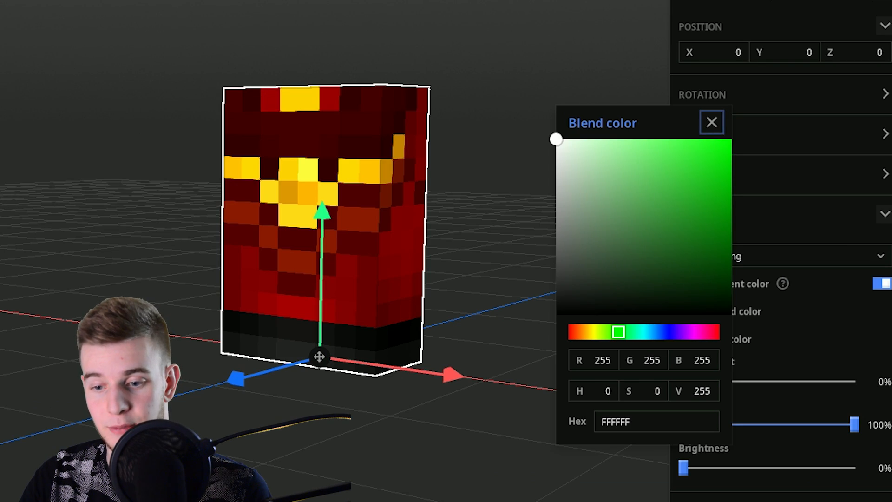
{"action": "left_click", "coordinate": [712, 122]}
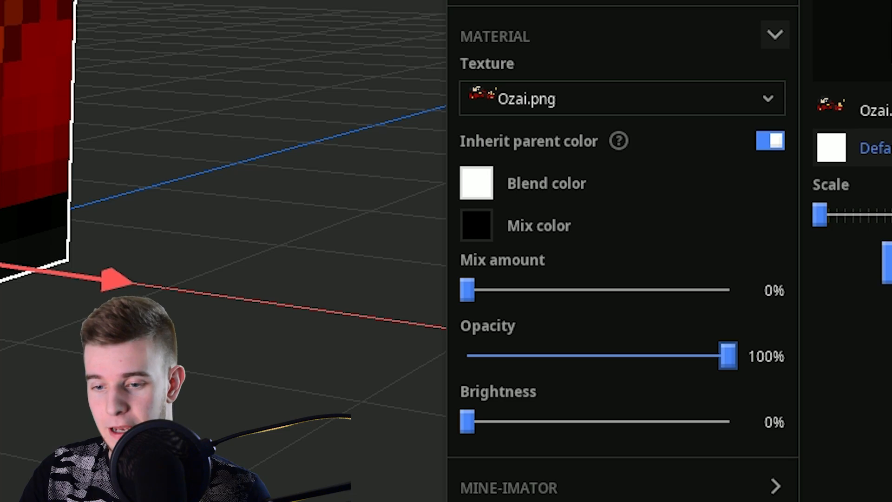
- Test a black blend color (000000) and a lowered opacity on the Body's material, restoring white and 100%
{"action": "left_click", "coordinate": [476, 183]}
{"action": "left_click", "coordinate": [274, 189]}
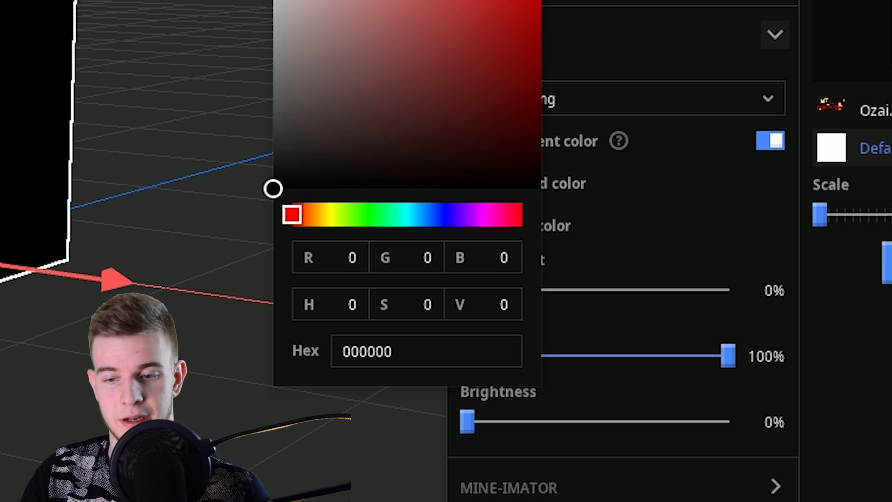
{"action": "left_click_drag", "start_coordinate": [273, 188], "coordinate": [273, 0]}
{"action": "left_click", "coordinate": [650, 323]}
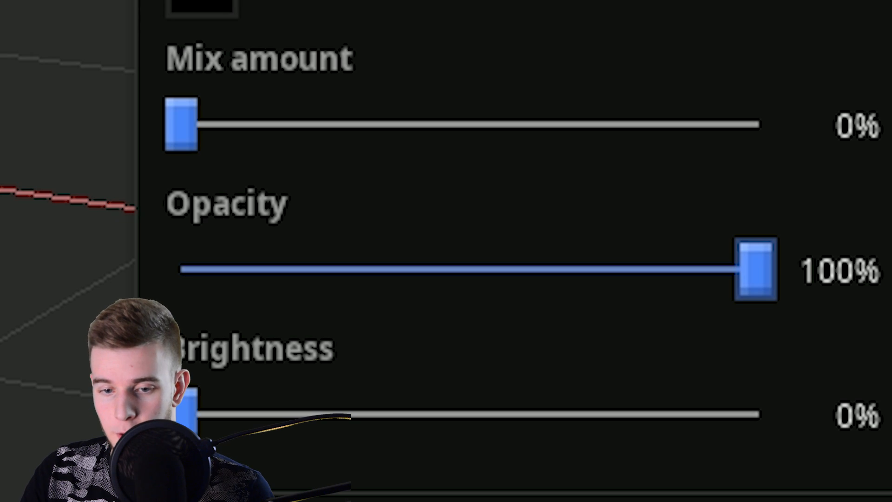
{"action": "left_click_drag", "start_coordinate": [728, 356], "coordinate": [467, 356]}
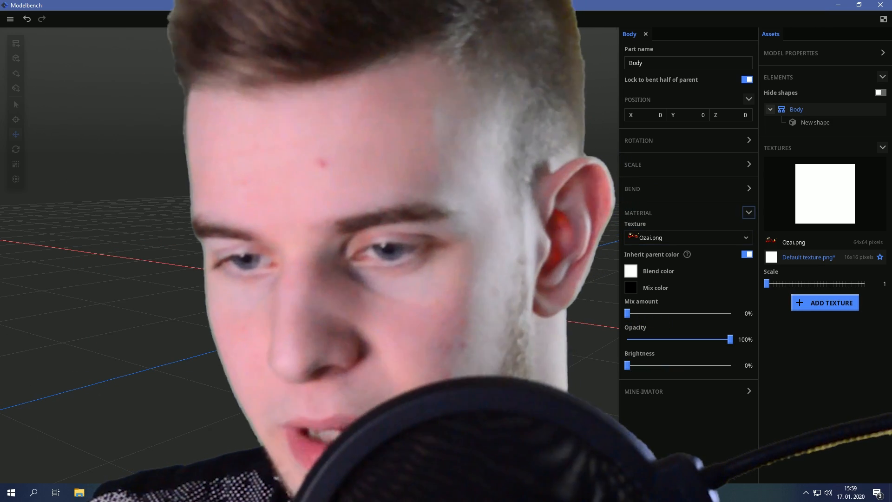
{"action": "left_click", "coordinate": [749, 212]}
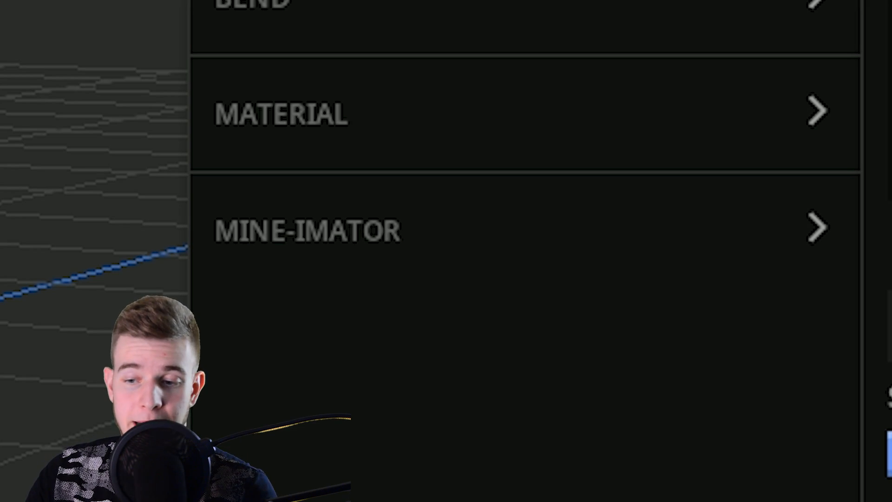
- Inspect the Body's Mine-imator settings and the block shape's Material and Appearance options
{"action": "left_click", "coordinate": [817, 227]}
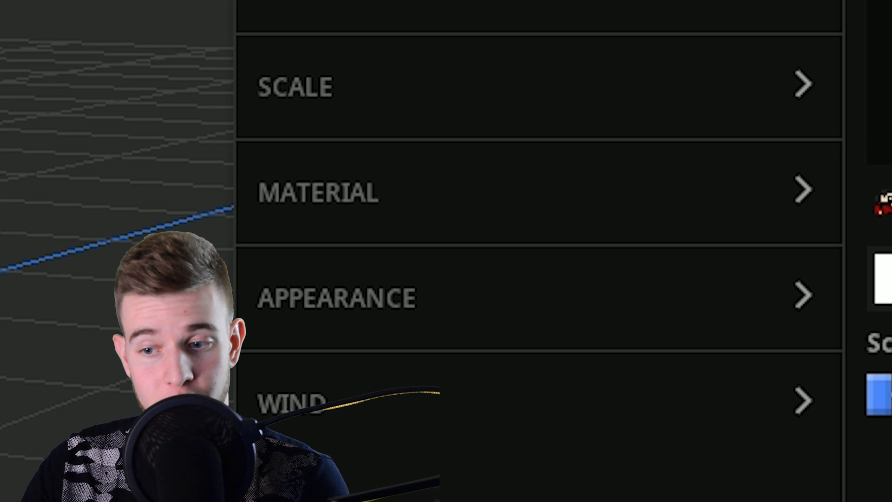
{"action": "left_click", "coordinate": [802, 189]}
{"action": "left_click", "coordinate": [802, 189]}
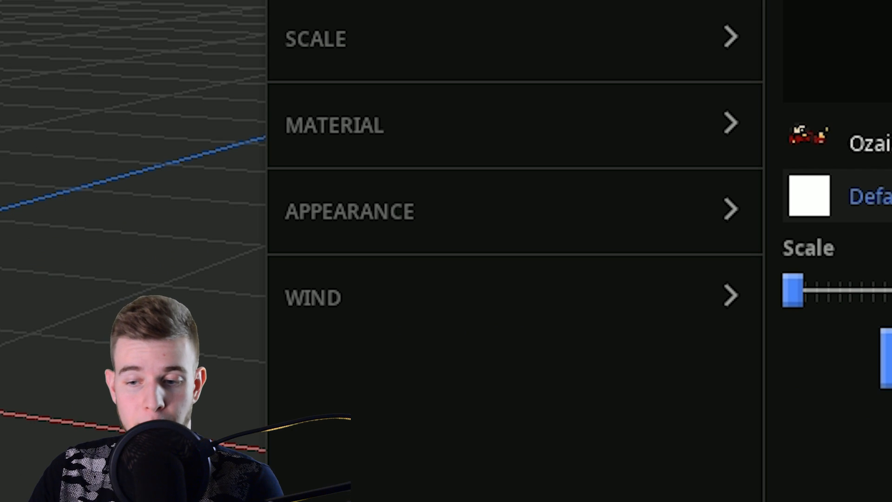
{"action": "left_click", "coordinate": [730, 209]}
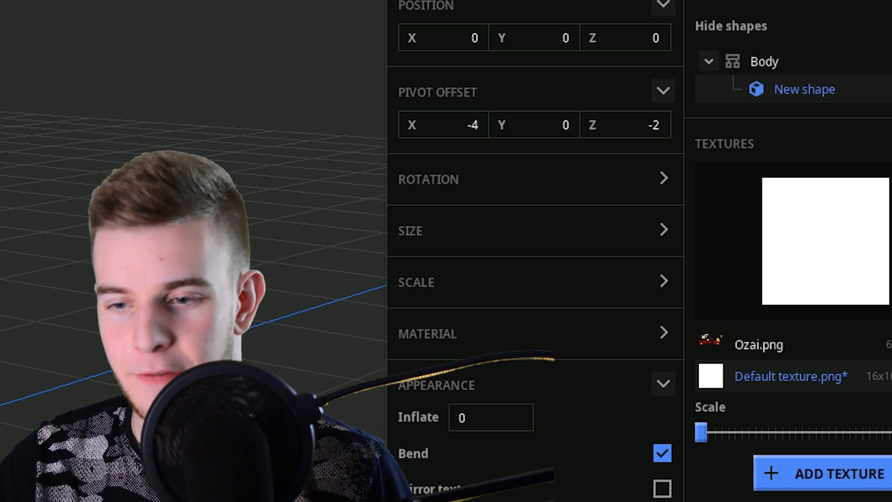
- Combine the block shape's X, Y and Z scale into one uniform value and keep it at 1 after testing
{"action": "left_click", "coordinate": [748, 212]}
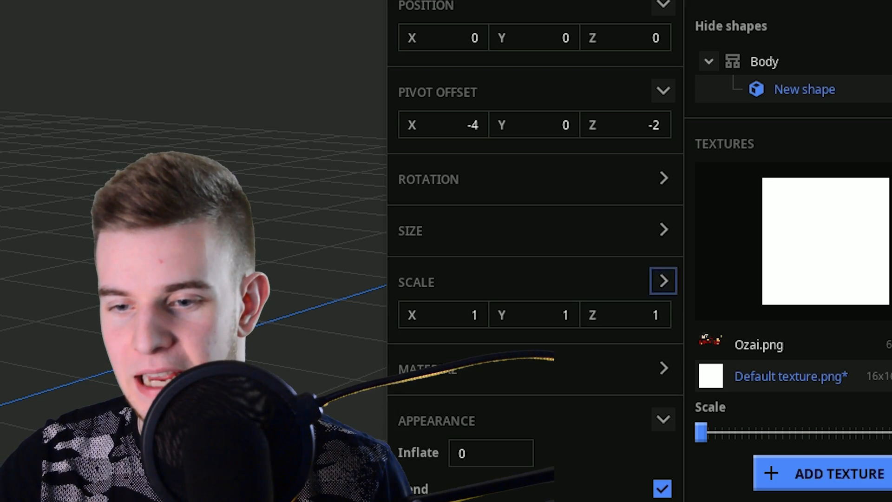
{"action": "right_click", "coordinate": [648, 228]}
{"action": "left_click", "coordinate": [515, 255]}
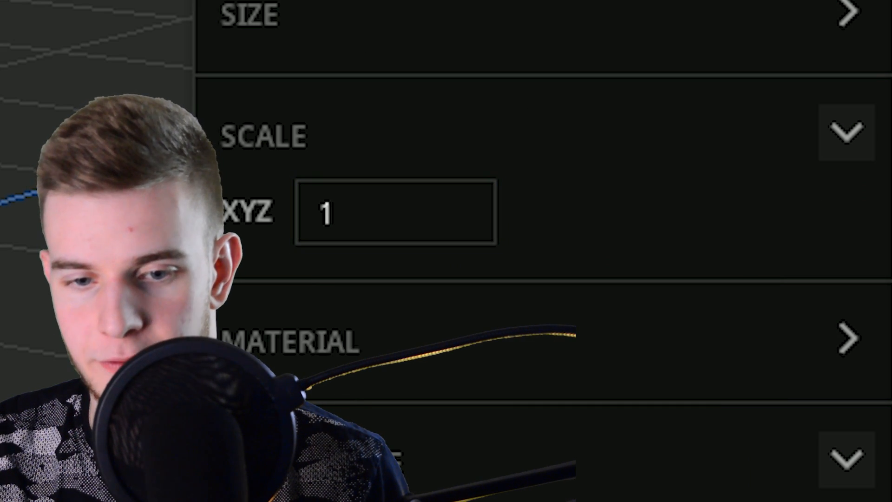
{"action": "mouse_move", "coordinate": [395, 212]}
{"action": "left_mouse_down"}
{"action": "mouse_move", "coordinate": [470, 212]}
{"action": "mouse_move", "coordinate": [396, 212]}
{"action": "left_mouse_up"}
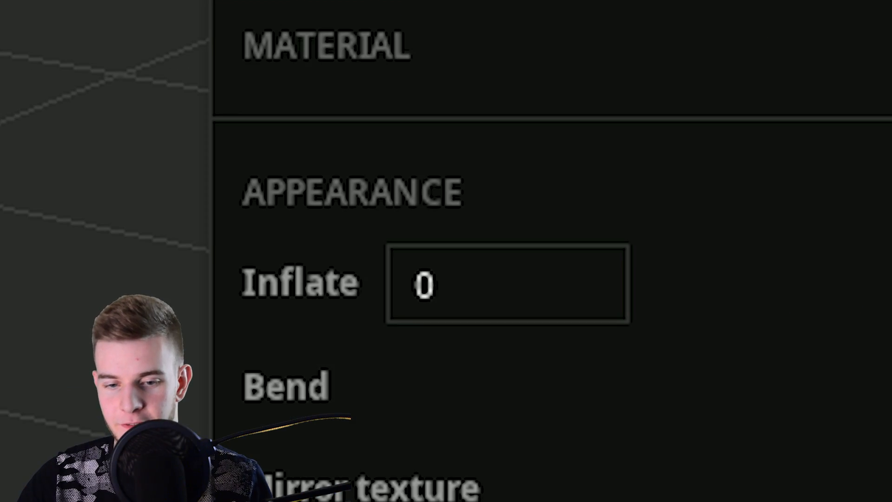
- Test the Inflate value and the Mirror texture option on the block shape, returning both to their defaults
{"action": "left_click_drag", "start_coordinate": [508, 284], "coordinate": [539, 283]}
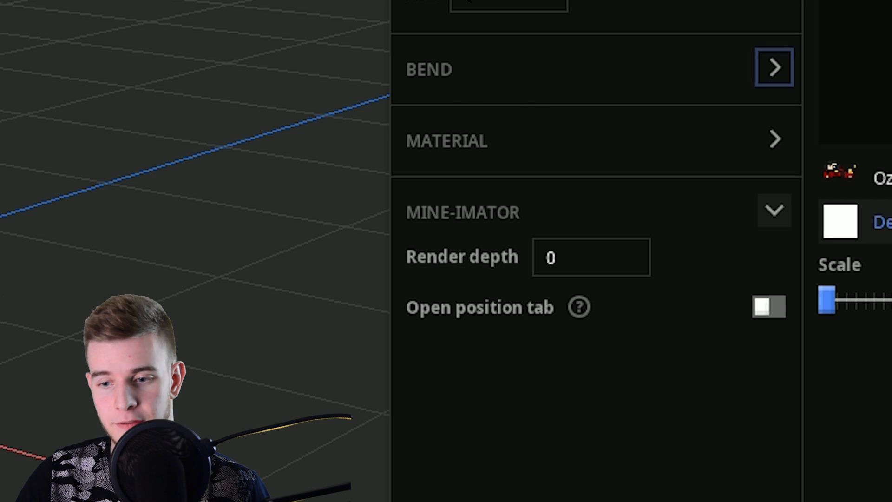
{"action": "left_click", "coordinate": [774, 67]}
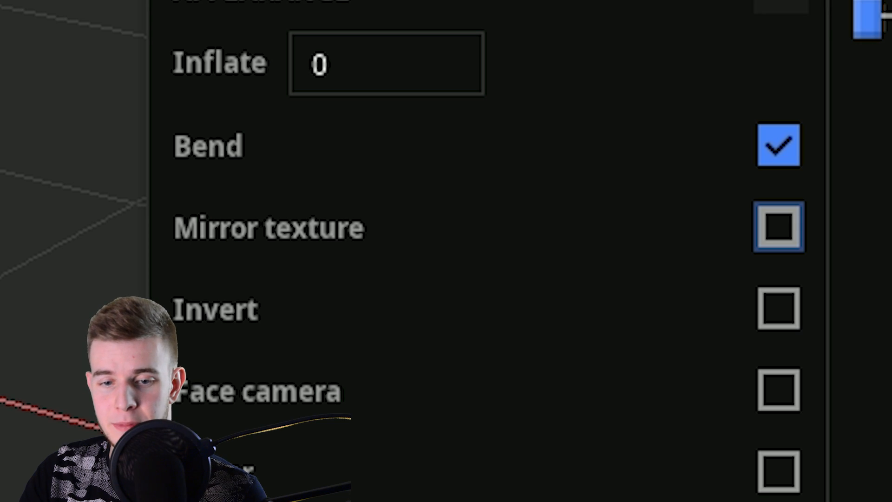
{"action": "left_click", "coordinate": [779, 226]}
{"action": "left_click", "coordinate": [779, 226]}
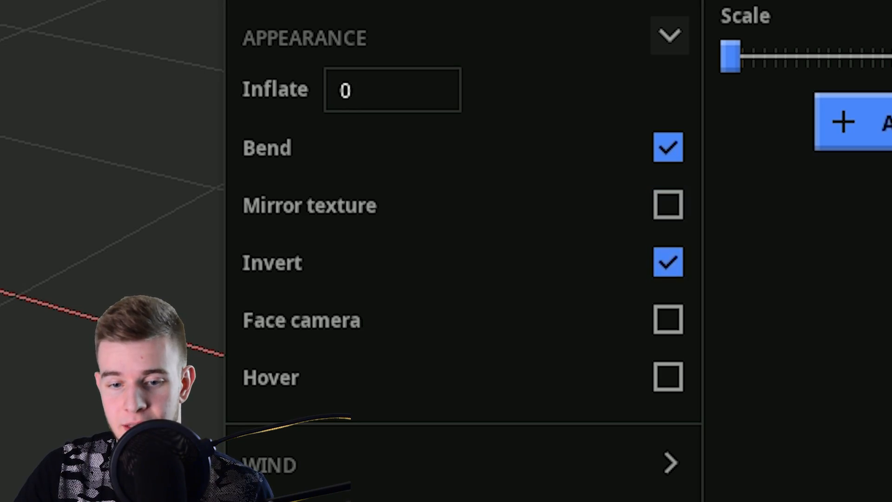
- Test the Invert, Face camera and Hover appearance options on the block shape
{"action": "left_click_drag", "start_coordinate": [446, 279], "coordinate": [576, 295]}
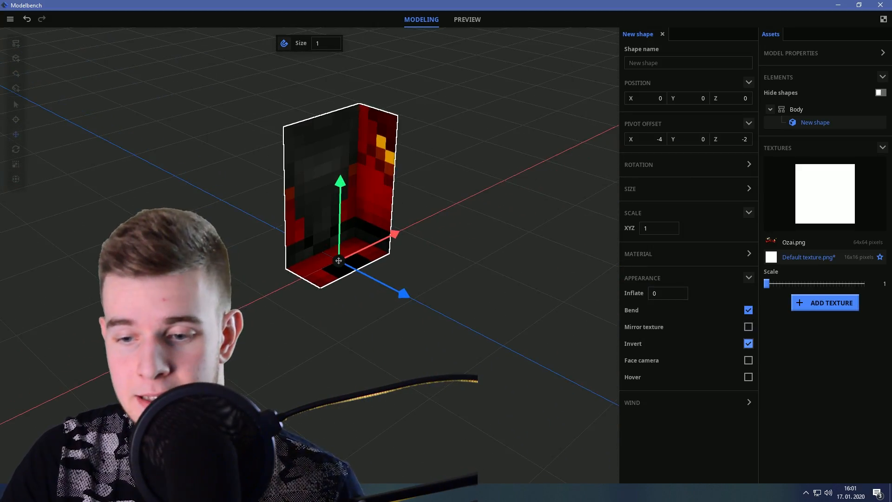
{"action": "left_click", "coordinate": [749, 360]}
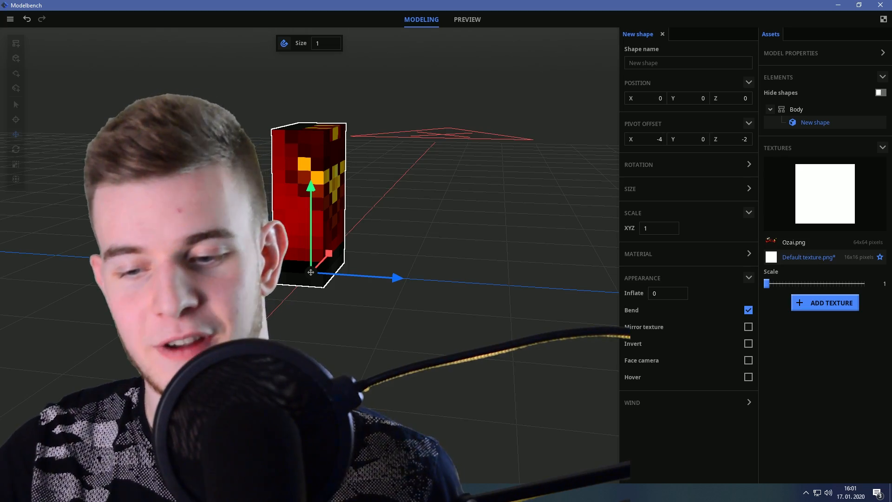
{"action": "left_click", "coordinate": [748, 377]}
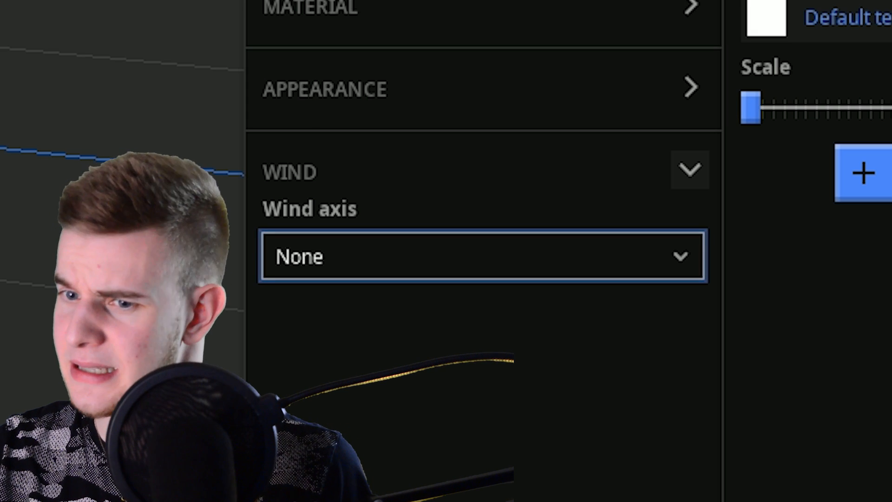
- Set the block shape's wind axis to All and try the Y option for comparison
{"action": "left_click", "coordinate": [483, 256]}
{"action": "left_click", "coordinate": [484, 346]}
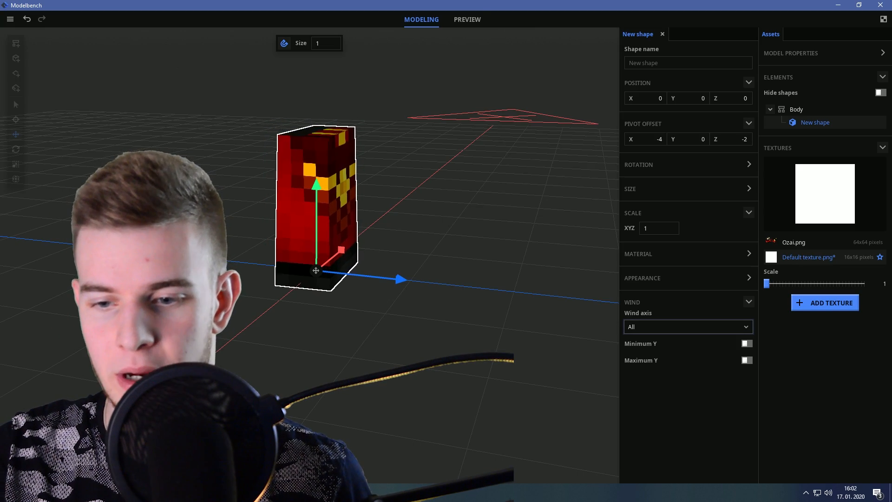
{"action": "left_click", "coordinate": [687, 326]}
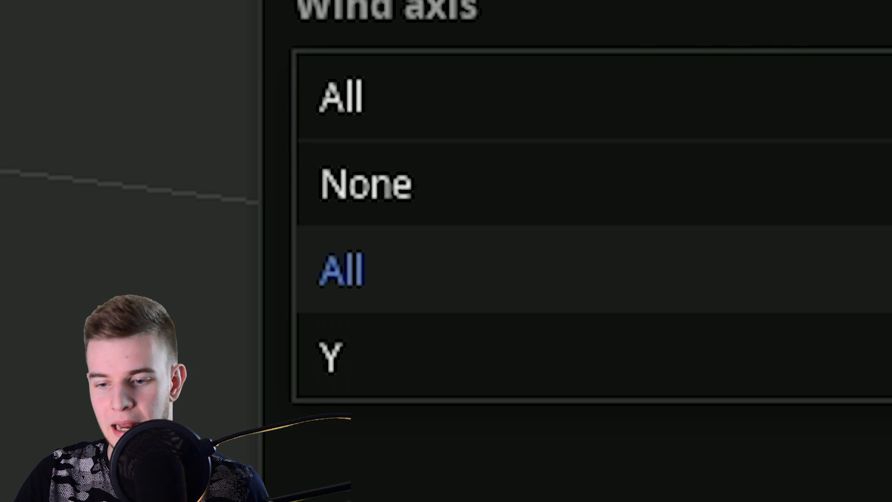
{"action": "left_click", "coordinate": [660, 367]}
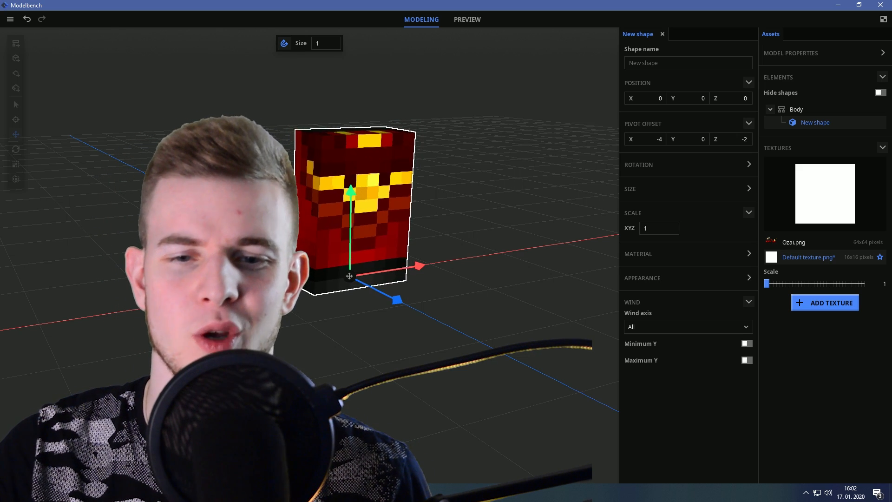
- Enable the block shape's wind Minimum Y and Maximum Y limits, set the minimum to 3 and adjust the maximum
{"action": "left_click_drag", "start_coordinate": [465, 232], "coordinate": [428, 209]}
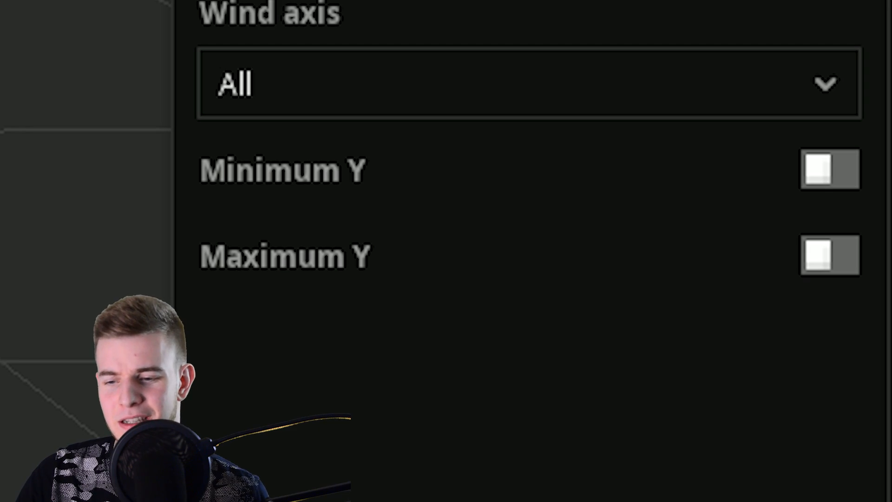
{"action": "left_click", "coordinate": [746, 344]}
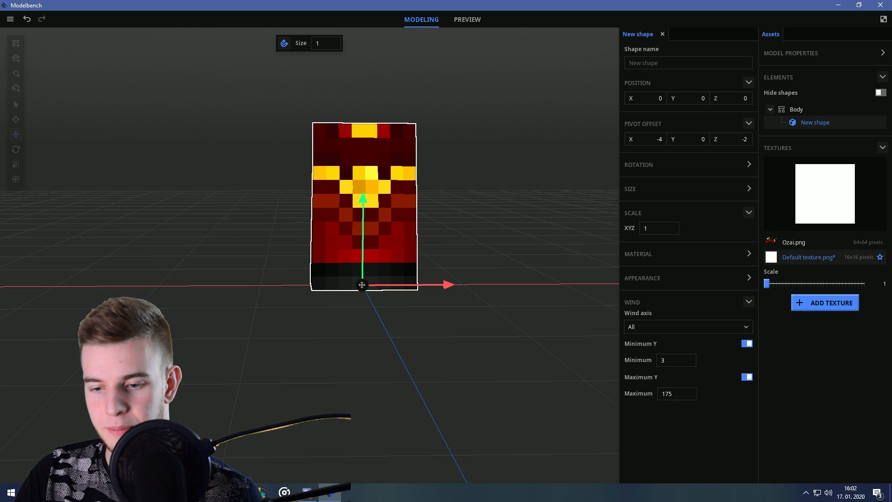
{"action": "left_click_drag", "start_coordinate": [677, 394], "coordinate": [678, 393]}
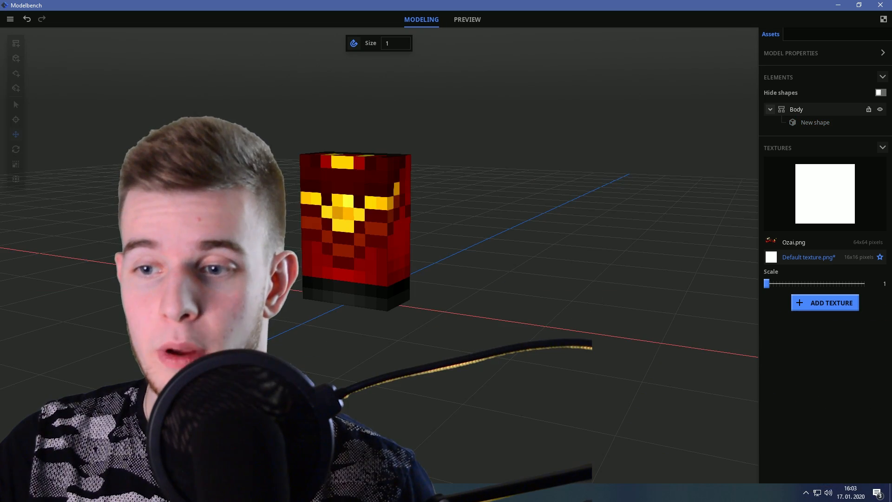
- Add a new part named Right Arm inside the Body part
{"action": "left_click", "coordinate": [796, 109]}
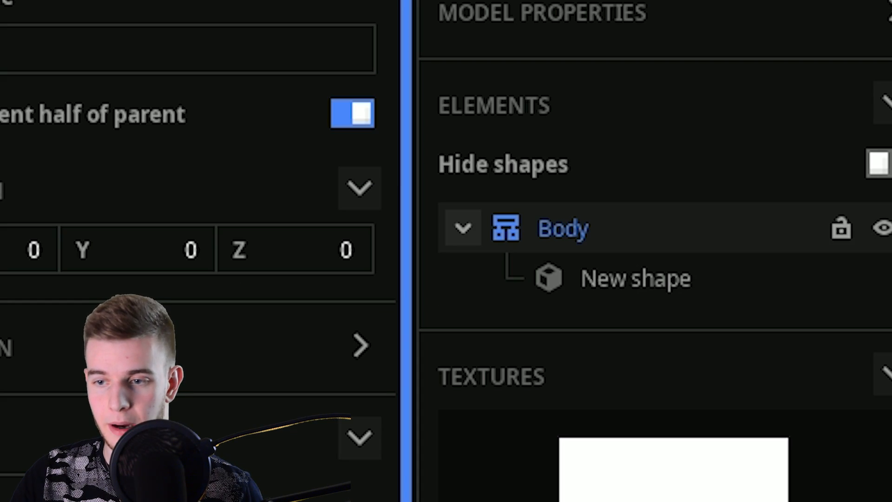
{"action": "right_click", "coordinate": [590, 216]}
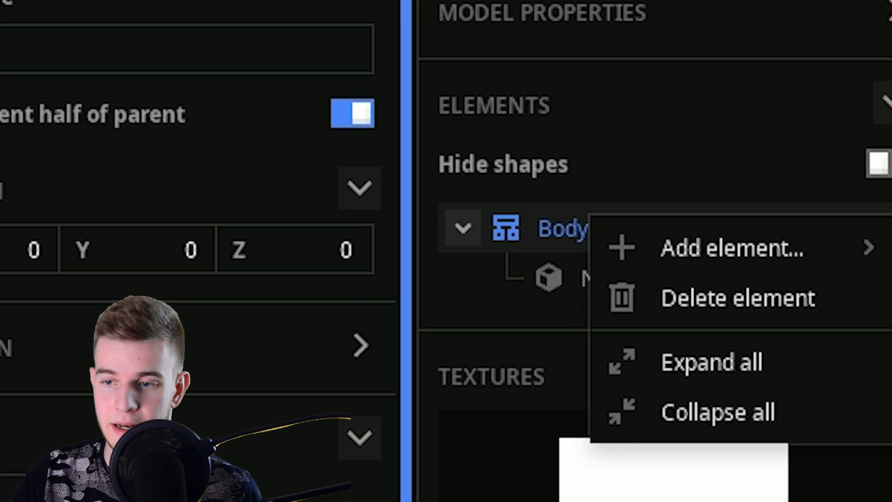
{"action": "mouse_move", "coordinate": [732, 248]}
{"action": "left_click", "coordinate": [476, 255]}
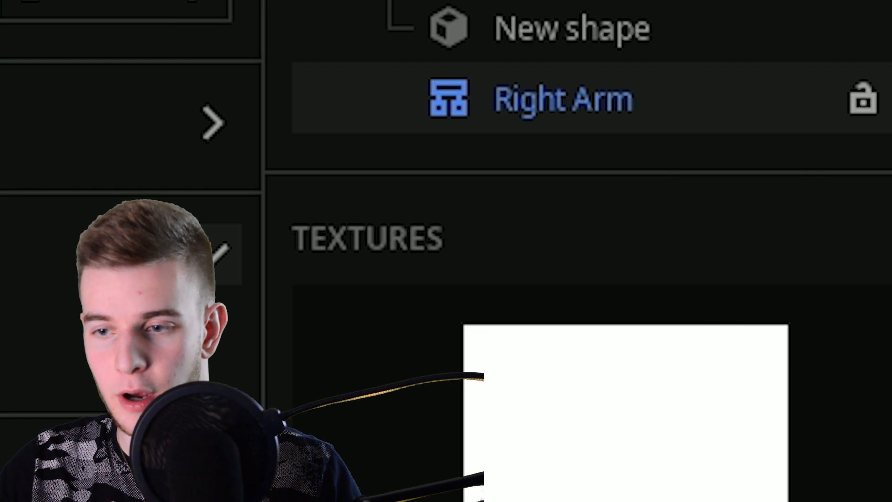
- Add a block shape to the Right Arm part, mapped to the arm area of the Ozai.png skin and placed beside the body
{"action": "right_click", "coordinate": [549, 110]}
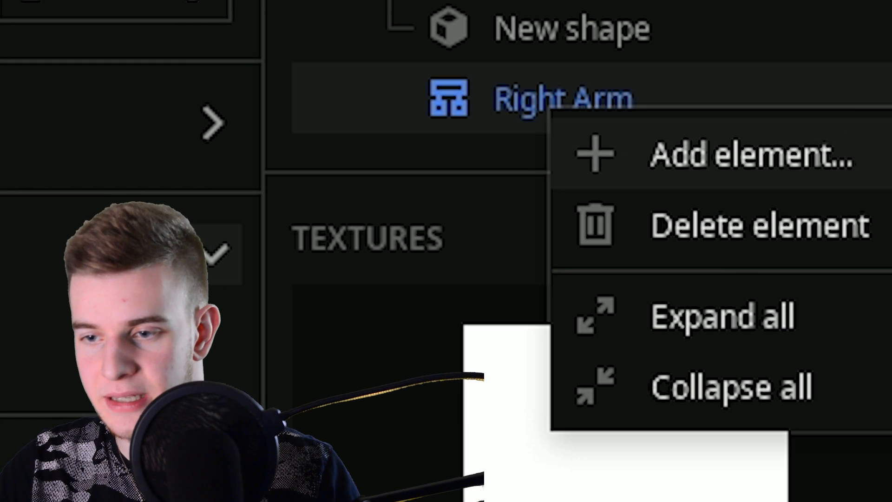
{"action": "mouse_move", "coordinate": [750, 155]}
{"action": "left_click", "coordinate": [402, 235]}
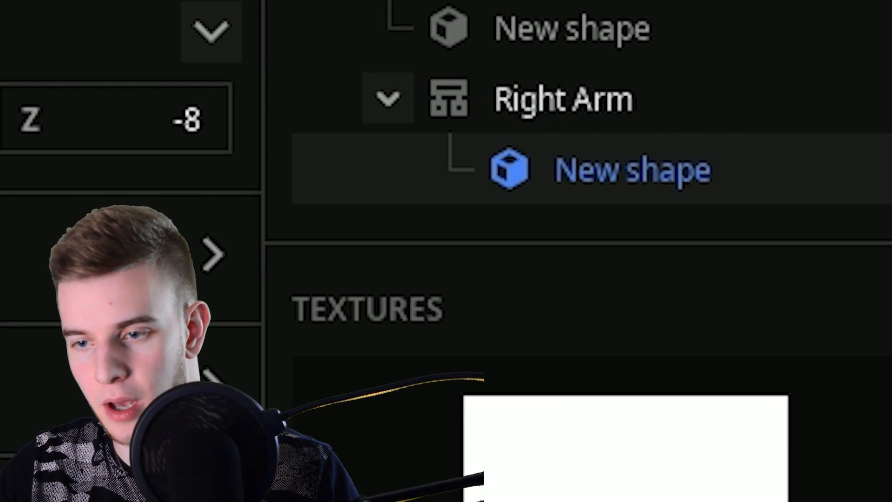
{"action": "key", "text": "ctrl+e"}
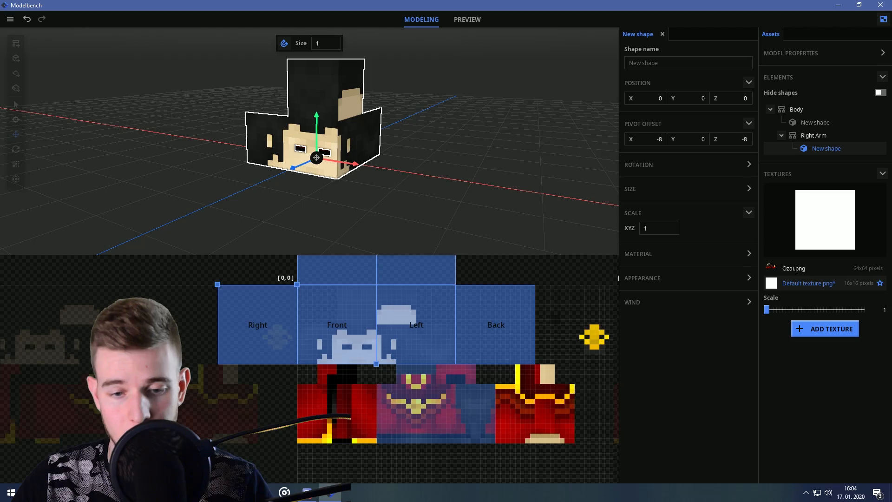
{"action": "left_click_drag", "start_coordinate": [236, 80], "coordinate": [724, 312]}
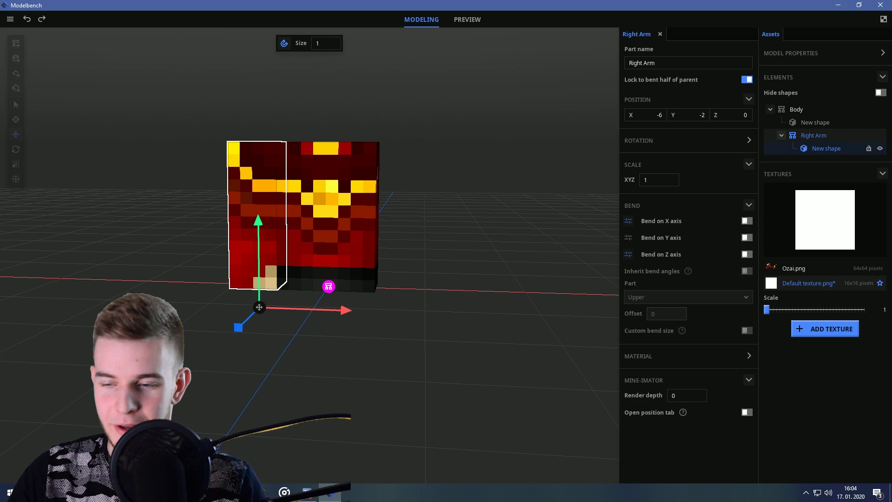
- Set the arm shape's Y pivot offset to -10 and raise the Right Arm part to Y position 10
{"action": "left_click", "coordinate": [826, 148]}
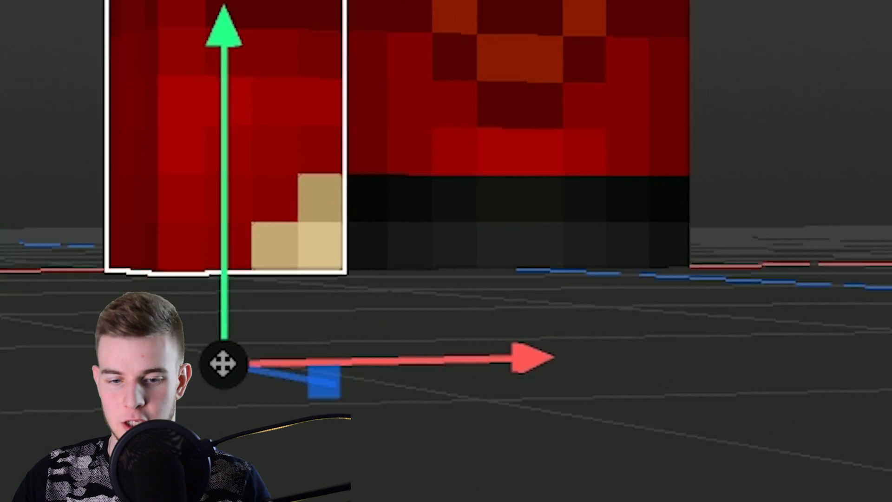
{"action": "left_click_drag", "start_coordinate": [446, 251], "coordinate": [465, 260]}
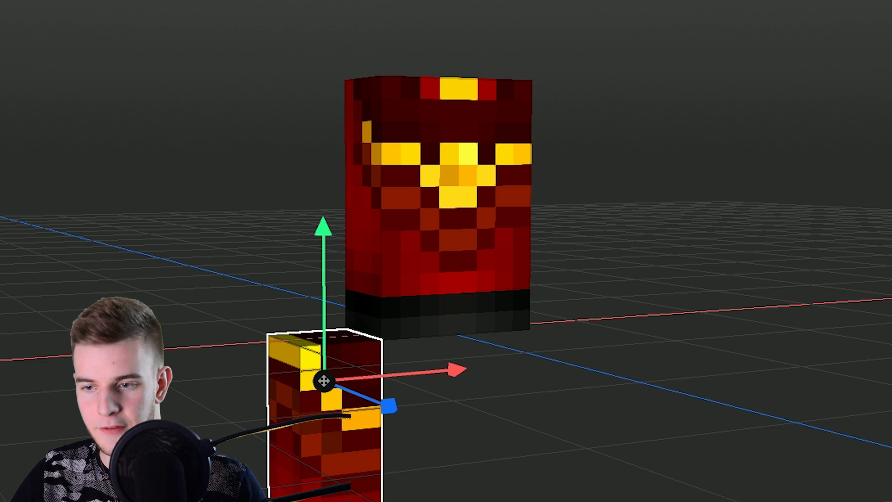
{"action": "left_click_drag", "start_coordinate": [323, 299], "coordinate": [323, 38]}
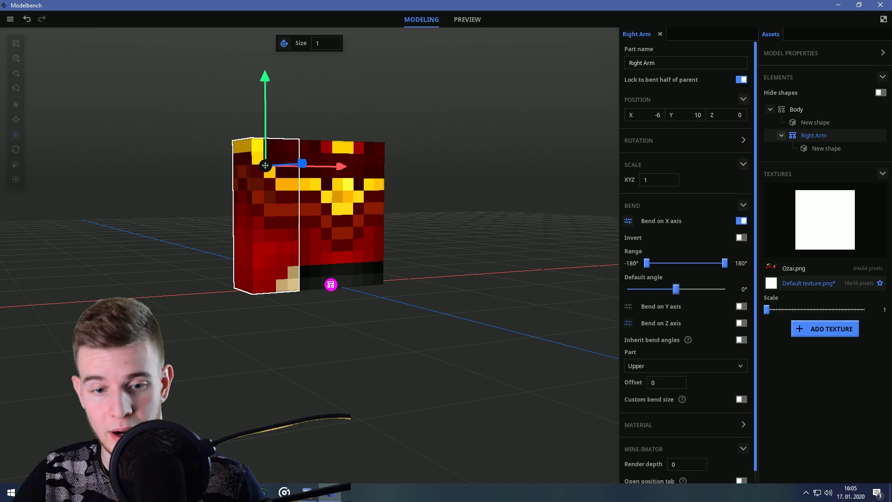
- Set the right arm's bend to the Lower part with an offset of -4, testing the X-axis bend with the default angle
{"action": "mouse_move", "coordinate": [676, 289]}
{"action": "left_mouse_down"}
{"action": "mouse_move", "coordinate": [689, 289]}
{"action": "mouse_move", "coordinate": [682, 289]}
{"action": "left_mouse_up"}
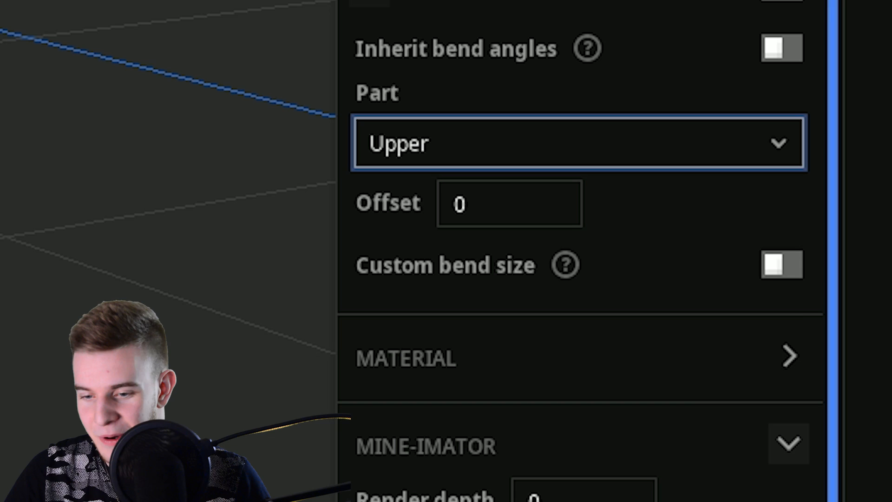
{"action": "left_click", "coordinate": [685, 366]}
{"action": "left_click", "coordinate": [651, 444]}
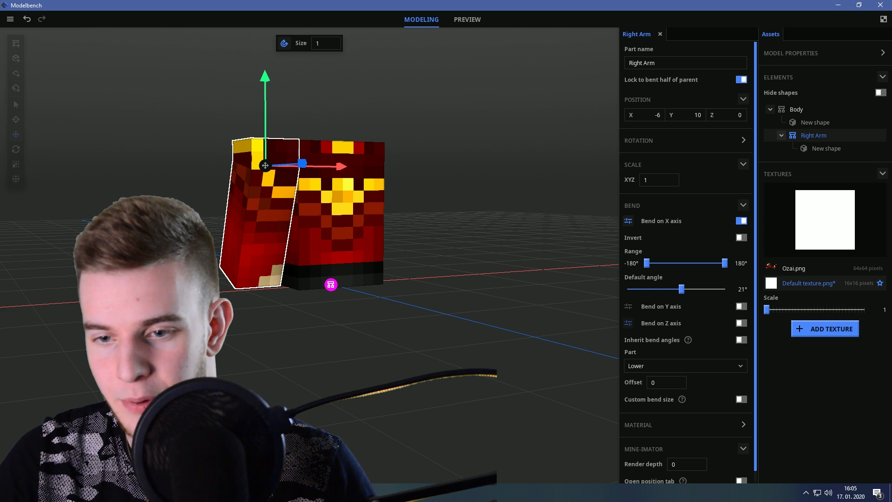
{"action": "left_click_drag", "start_coordinate": [493, 246], "coordinate": [484, 247]}
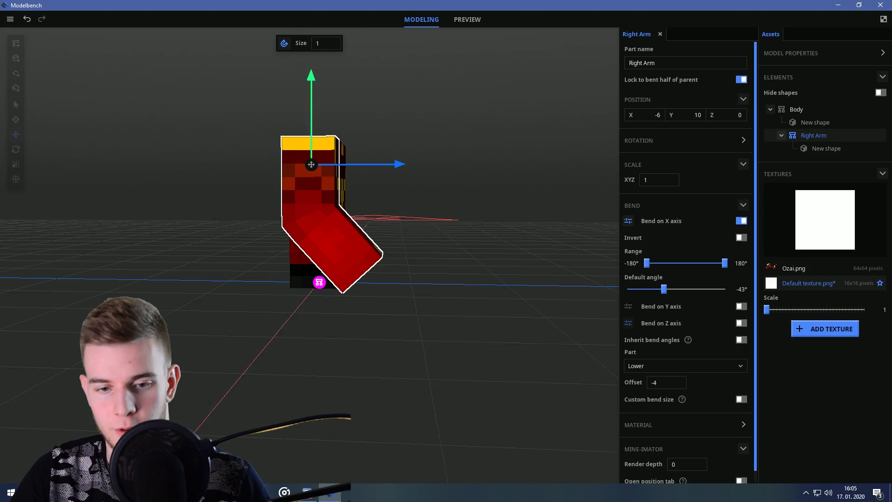
{"action": "left_click_drag", "start_coordinate": [664, 289], "coordinate": [689, 289]}
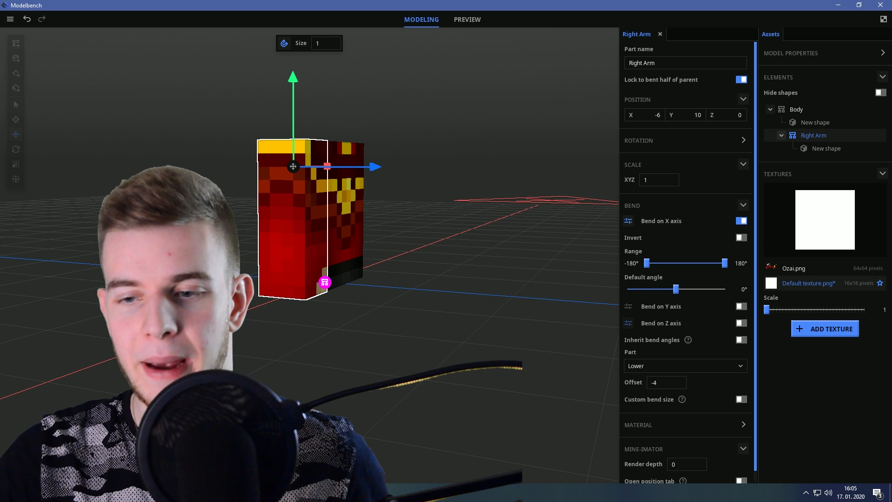
- Invert the right arm's X-axis bend and set its range minimum to 0°, checking the motion with the default angle
{"action": "left_click_drag", "start_coordinate": [676, 289], "coordinate": [677, 289]}
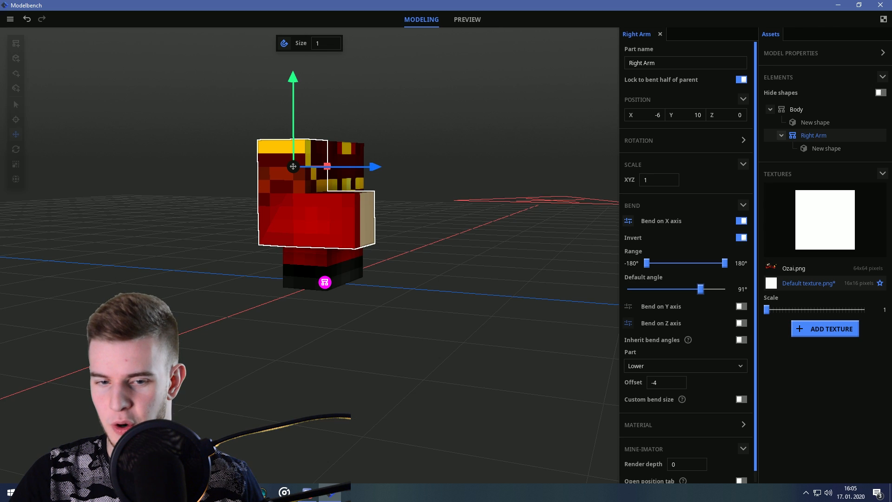
{"action": "left_click_drag", "start_coordinate": [530, 451], "coordinate": [430, 450]}
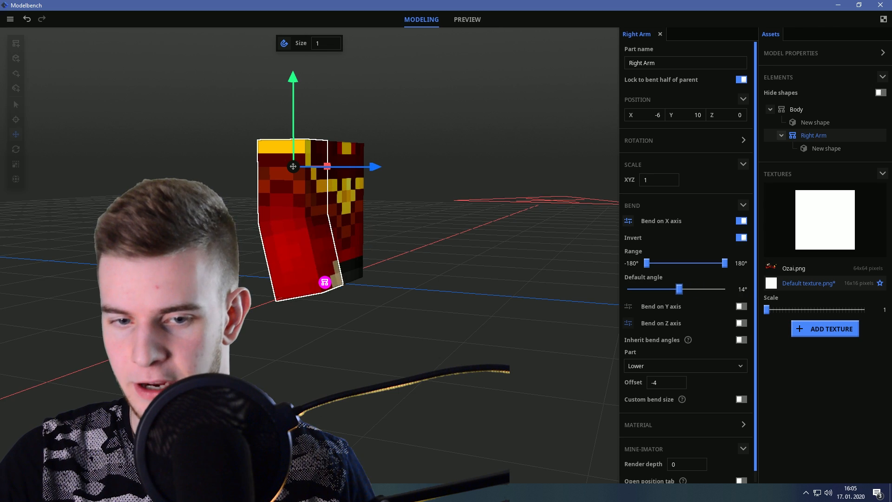
{"action": "left_click_drag", "start_coordinate": [692, 289], "coordinate": [672, 289]}
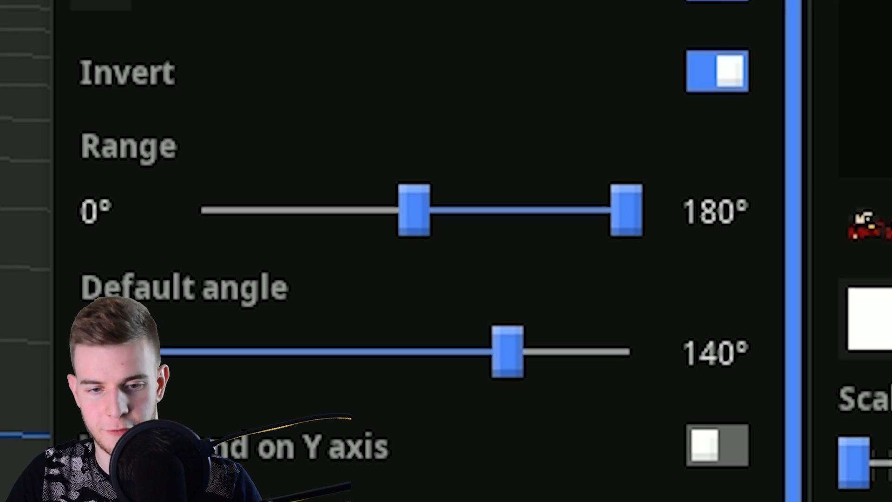
- Set the right arm's X-axis bend range maximum to 140°, test it with the default angle and return the arm to straight
{"action": "left_click", "coordinate": [740, 263]}
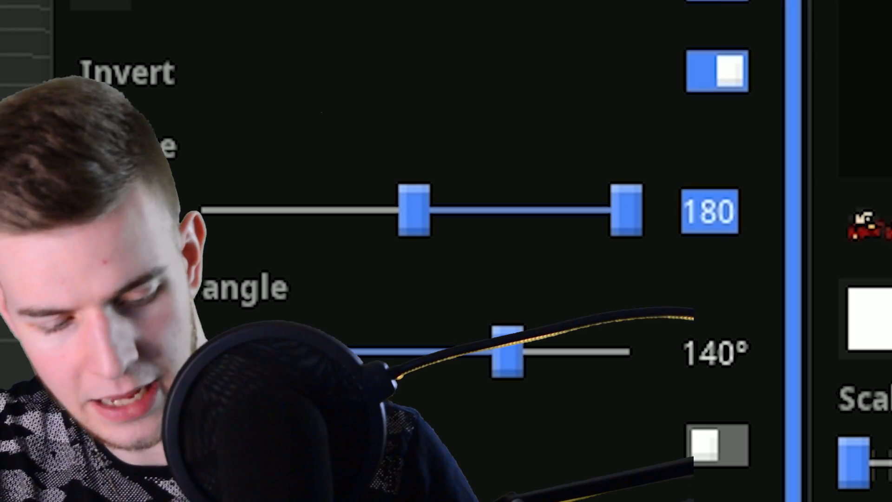
{"action": "type", "text": "140"}
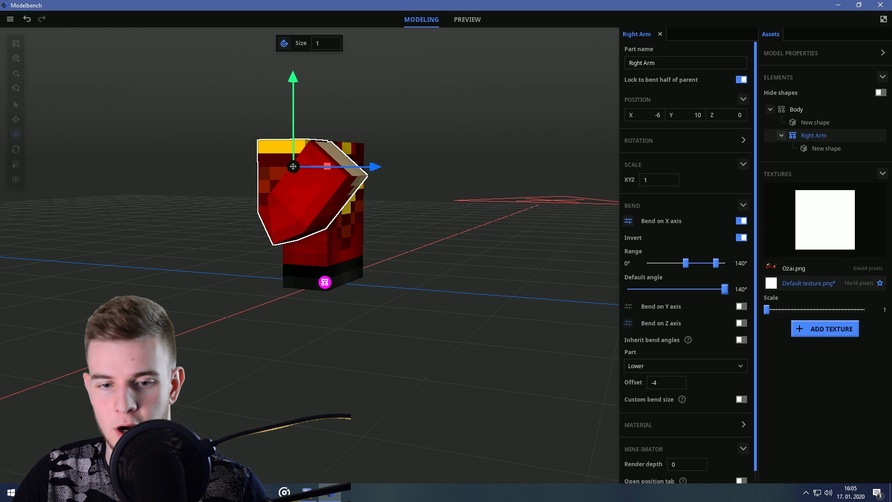
{"action": "mouse_move", "coordinate": [725, 289]}
{"action": "left_mouse_down"}
{"action": "mouse_move", "coordinate": [627, 289]}
{"action": "mouse_move", "coordinate": [725, 289]}
{"action": "left_mouse_up"}
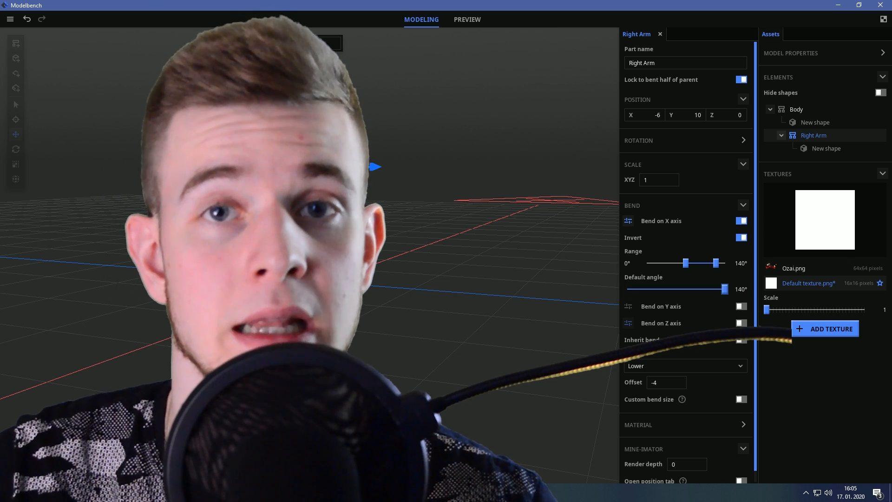
{"action": "left_click", "coordinate": [629, 221]}
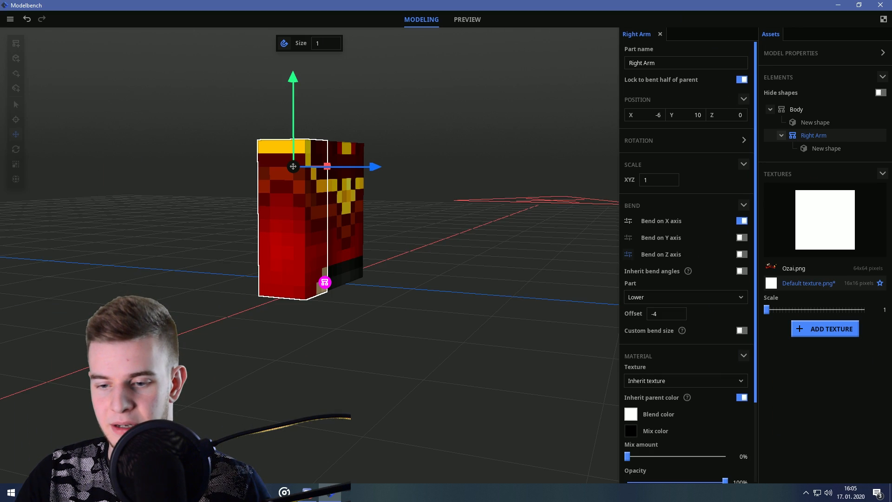
{"action": "left_click", "coordinate": [743, 355]}
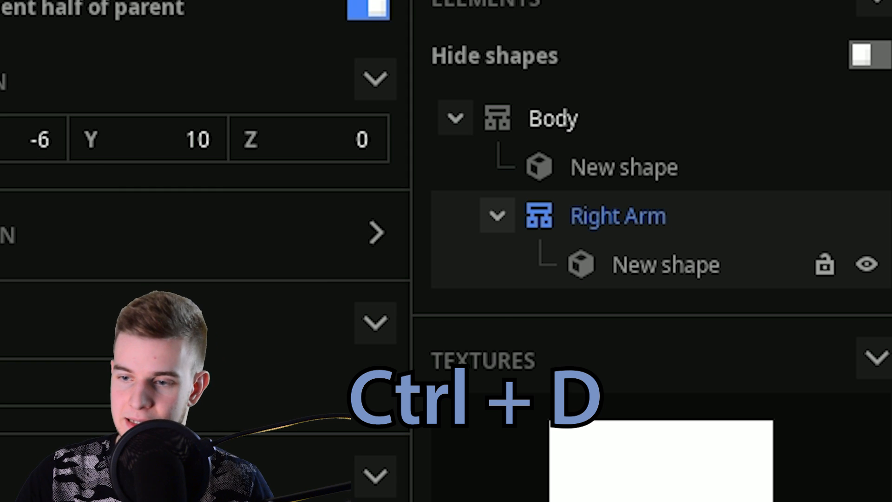
- Duplicate the Right Arm part as Left Arm, placed at X position 6
{"action": "key", "text": "ctrl+d"}
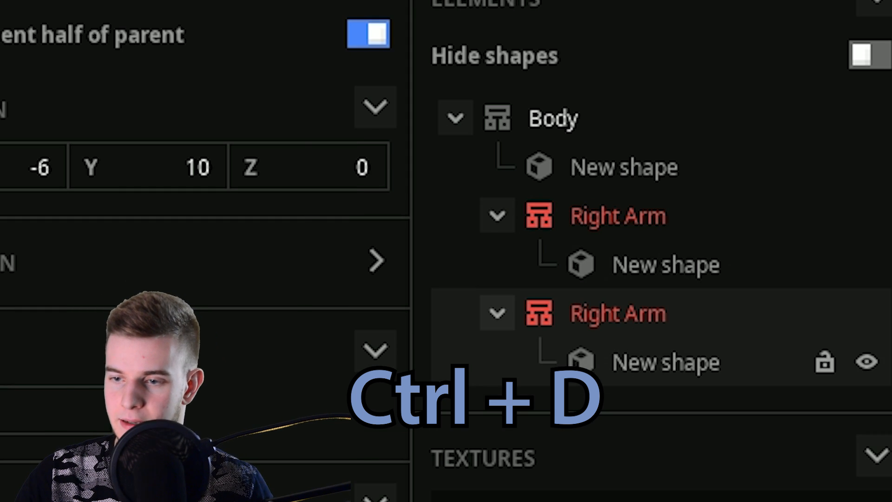
{"action": "type", "text": "Left A"}
{"action": "type", "text": "rm"}
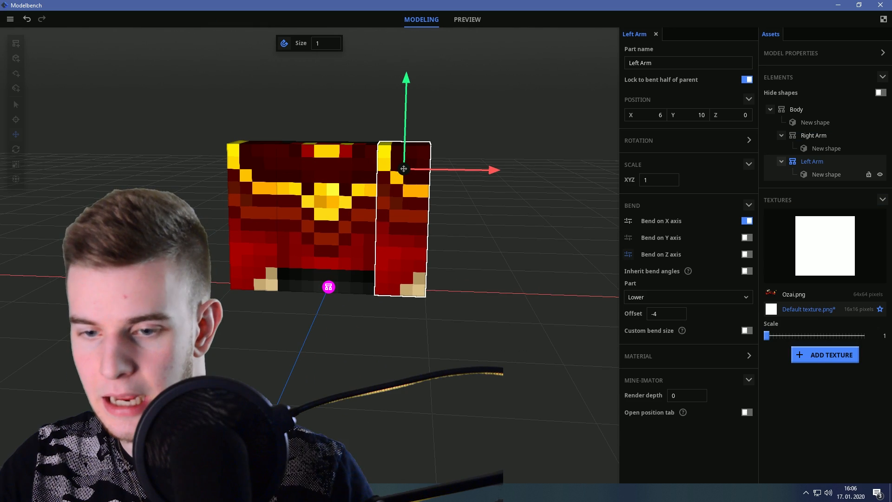
- Inspect the left arm shape's texture mapping on the skin and enable Mirror texture for that shape
{"action": "left_click", "coordinate": [826, 175]}
{"action": "left_click", "coordinate": [659, 228]}
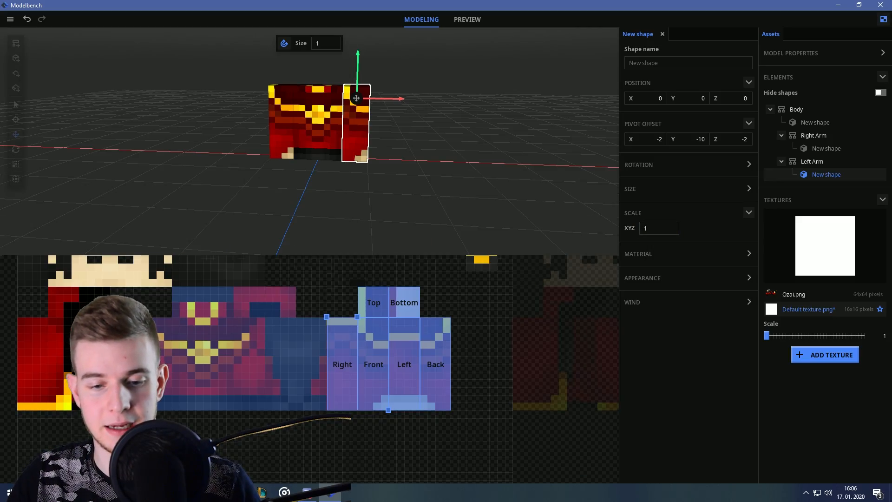
{"action": "scroll", "coordinate": [326, 353], "scroll_direction": "down", "scroll_amount": 4}
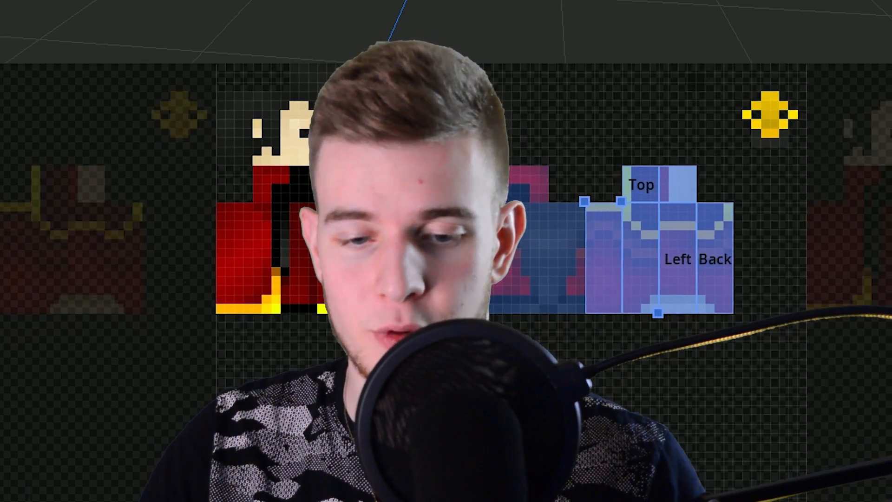
{"action": "scroll", "coordinate": [516, 223], "scroll_direction": "up", "scroll_amount": 2}
{"action": "middle_click_drag", "start_coordinate": [516, 223], "coordinate": [349, 230]}
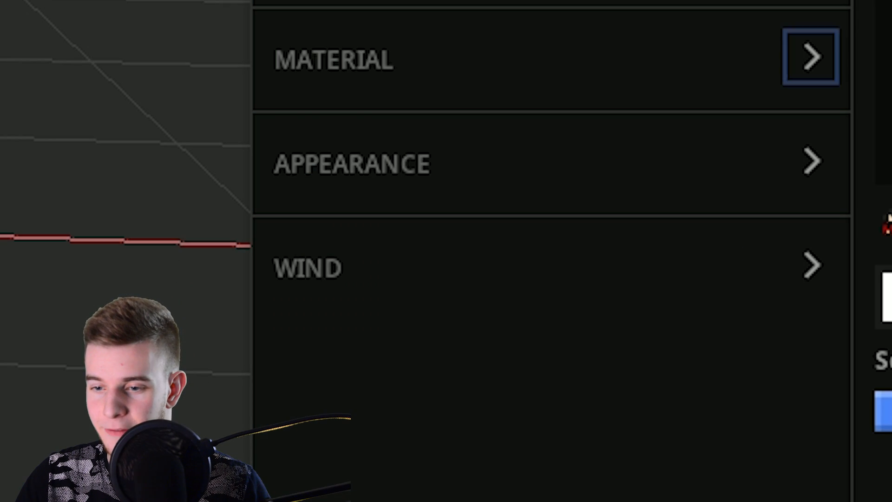
{"action": "left_click", "coordinate": [749, 254]}
{"action": "left_click", "coordinate": [811, 57]}
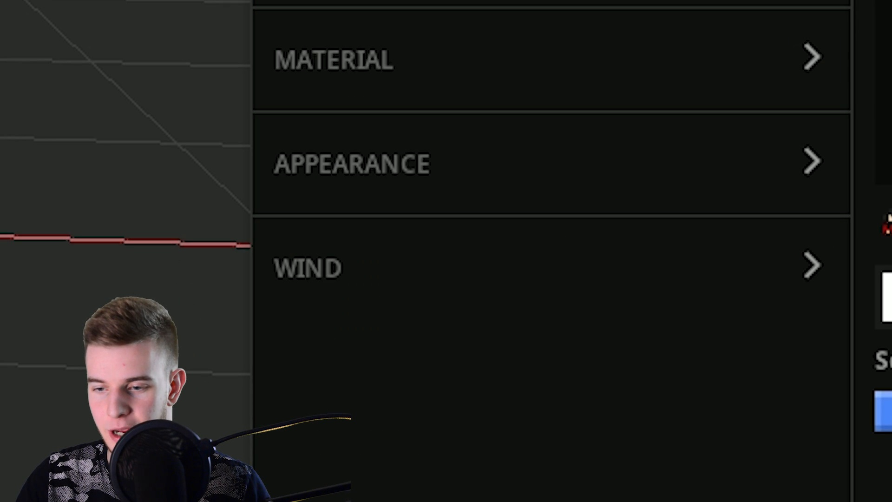
{"action": "left_click", "coordinate": [808, 373]}
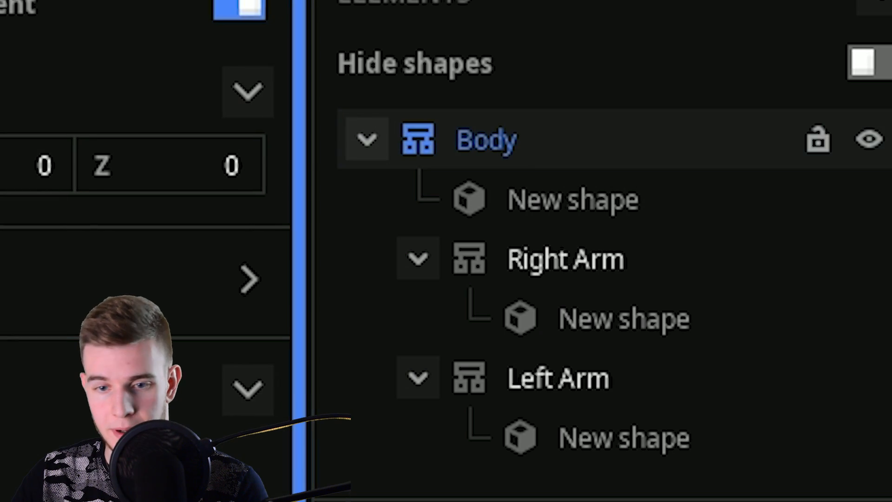
- Add a new part for the head inside the Body part and name it Heeed
{"action": "right_click", "coordinate": [494, 141]}
{"action": "mouse_move", "coordinate": [598, 171]}
{"action": "left_click", "coordinate": [359, 180]}
{"action": "type", "text": "Head"}
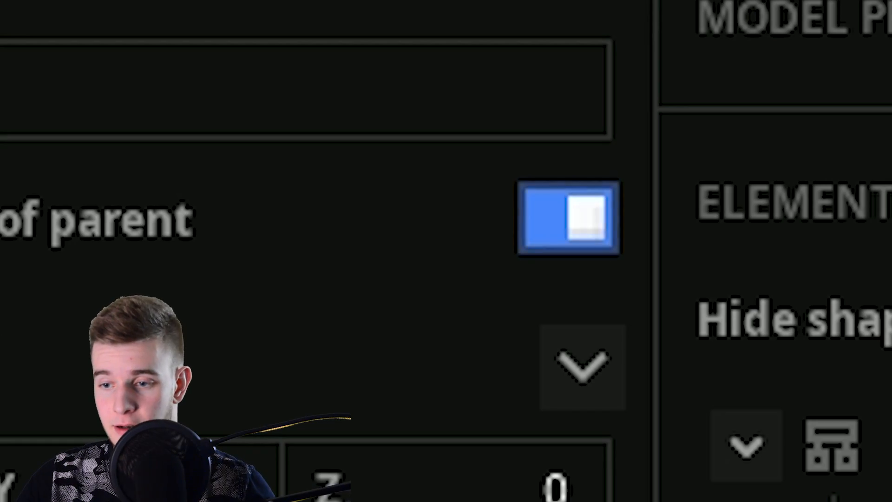
- Turn off Lock to bent half of parent for the head part to compare its behaviour, and turn it back on
{"action": "left_click", "coordinate": [569, 217]}
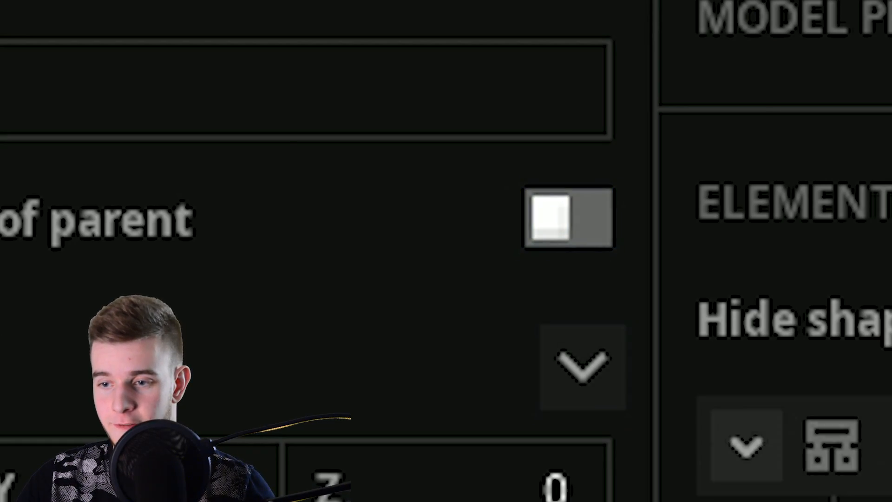
{"action": "left_click", "coordinate": [832, 446]}
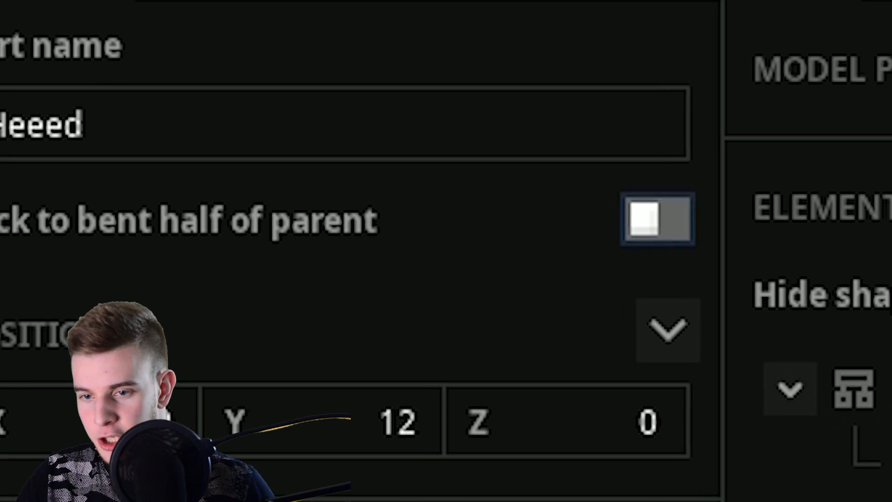
{"action": "left_click", "coordinate": [658, 219]}
- Test the Body part's Z-axis bend with the default angle, check how the head and arms follow, and return it to straight
{"action": "left_click", "coordinate": [854, 389]}
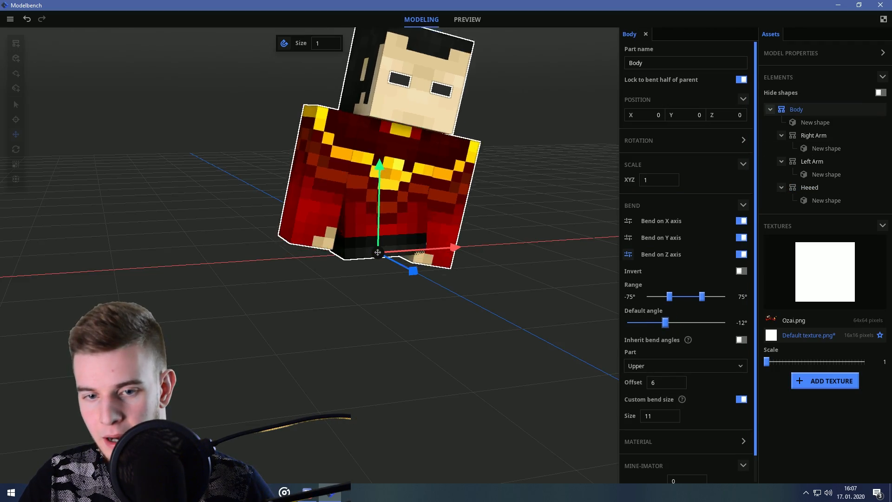
{"action": "left_click_drag", "start_coordinate": [710, 322], "coordinate": [675, 322]}
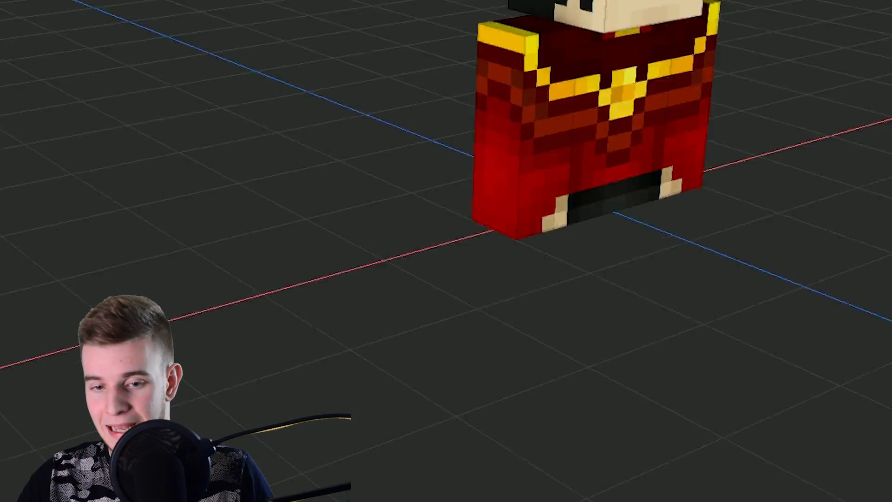
{"action": "left_click_drag", "start_coordinate": [418, 242], "coordinate": [464, 269]}
{"action": "scroll", "coordinate": [465, 270], "scroll_direction": "up", "scroll_amount": 4}
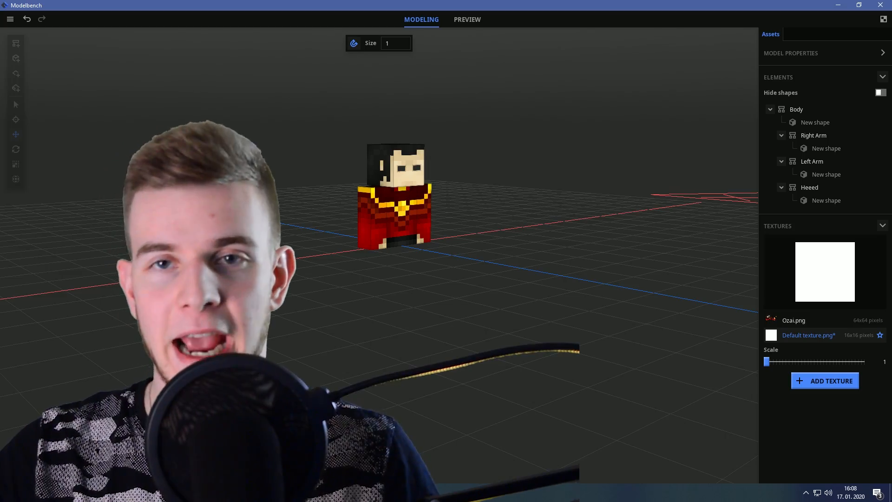
- Collapse the part hierarchies, select Body, Right Leg and Left Leg together, and raise them to Y position 12 so the feet reach the ground
{"action": "left_click", "coordinate": [770, 109]}
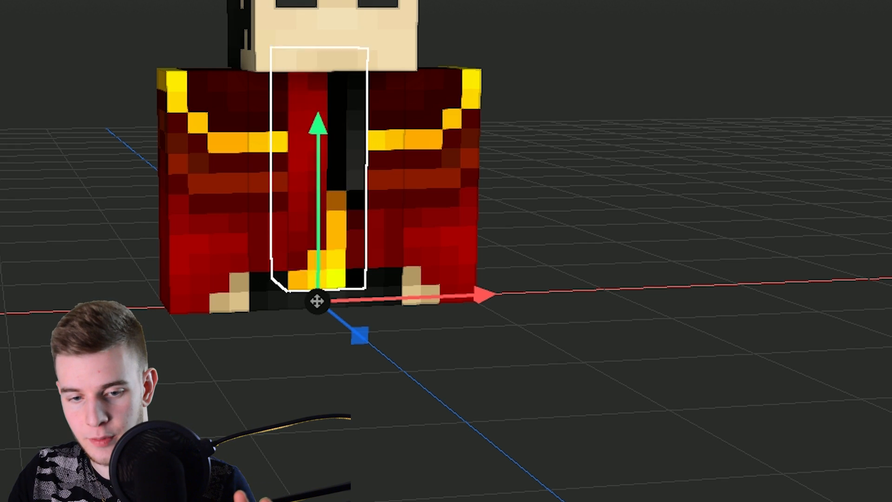
{"action": "left_click_drag", "start_coordinate": [534, 288], "coordinate": [520, 251]}
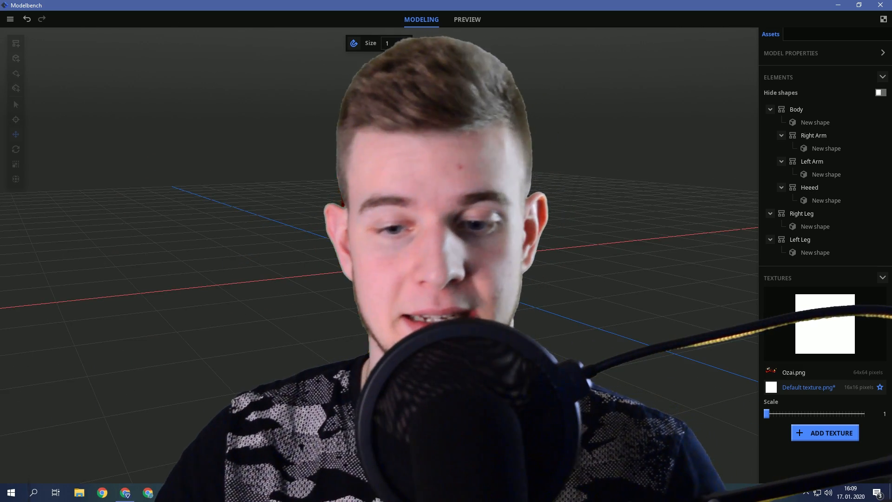
{"action": "scroll", "coordinate": [409, 260], "scroll_direction": "up", "scroll_amount": 2}
{"action": "left_click_drag", "start_coordinate": [409, 278], "coordinate": [362, 241]}
{"action": "key", "text": "w"}
{"action": "right_click_drag", "start_coordinate": [379, 256], "coordinate": [338, 222]}
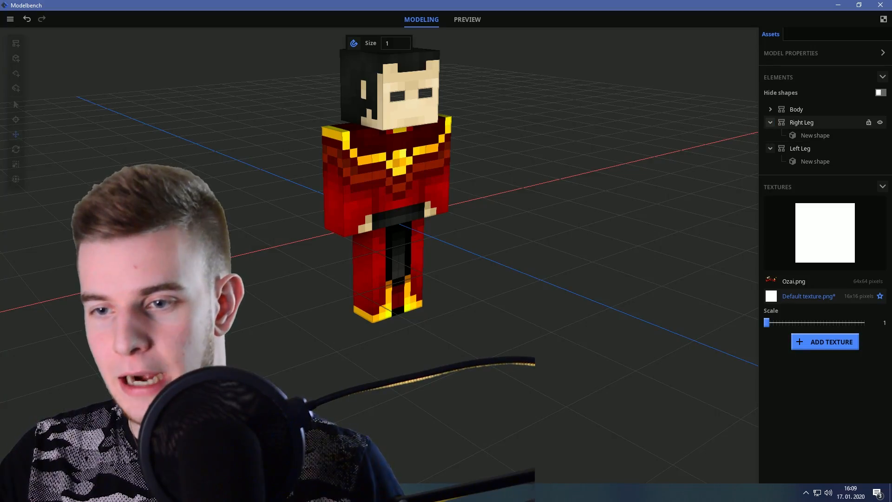
{"action": "left_click", "coordinate": [770, 122]}
{"action": "left_click", "coordinate": [800, 122]}
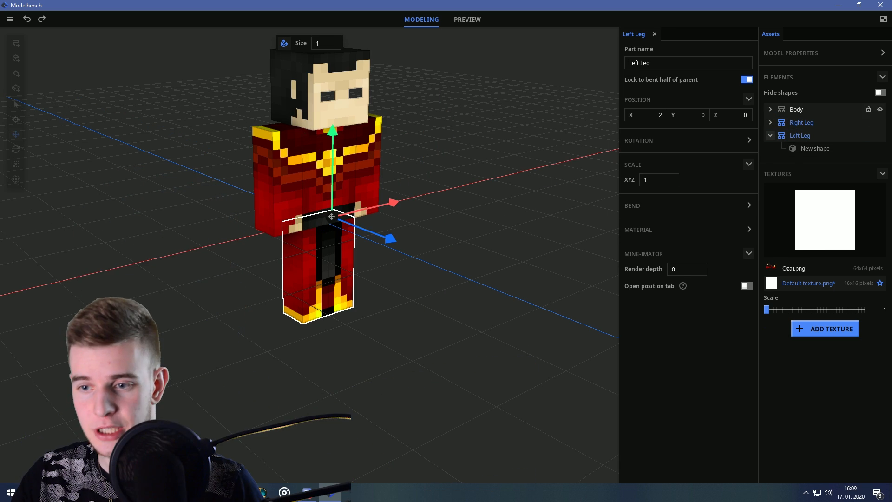
{"action": "left_click", "coordinate": [797, 110], "text": "shift"}
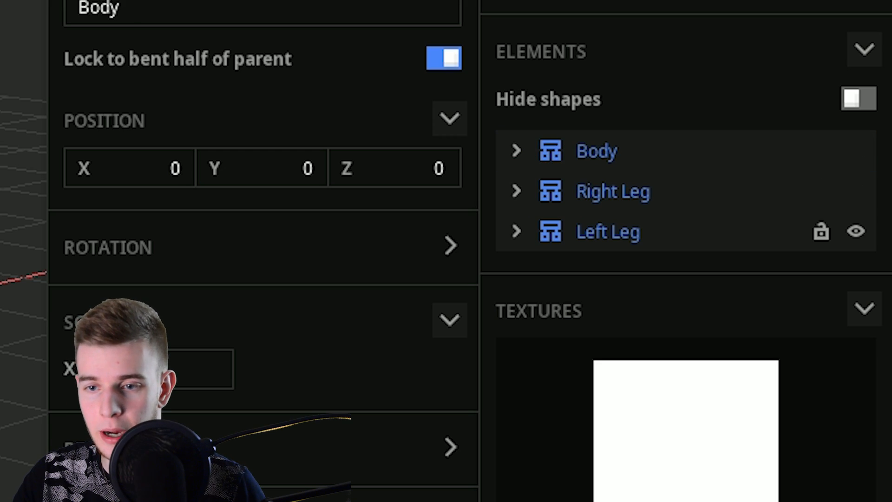
{"action": "left_click_drag", "start_coordinate": [426, 214], "coordinate": [426, 56]}
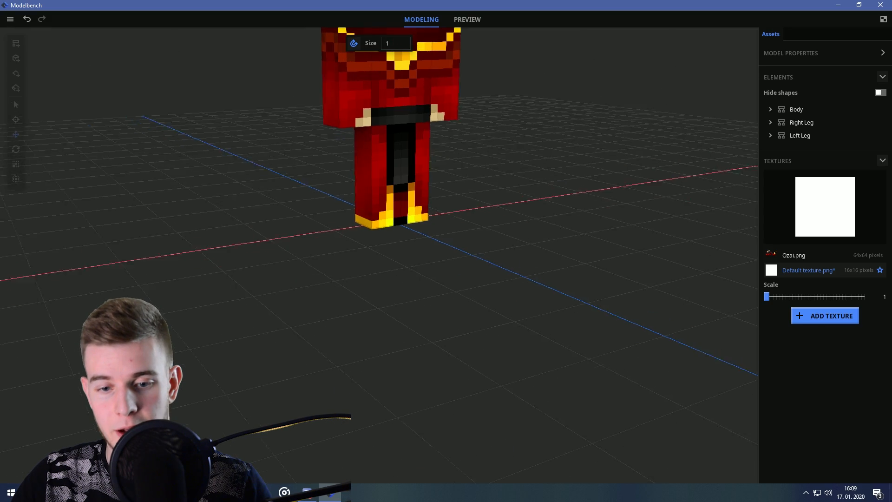
- Test the Right Leg part's X-axis bend with its default angle and return the leg to straight
{"action": "left_click_drag", "start_coordinate": [446, 260], "coordinate": [460, 204]}
{"action": "right_click_drag", "start_coordinate": [379, 255], "coordinate": [388, 263]}
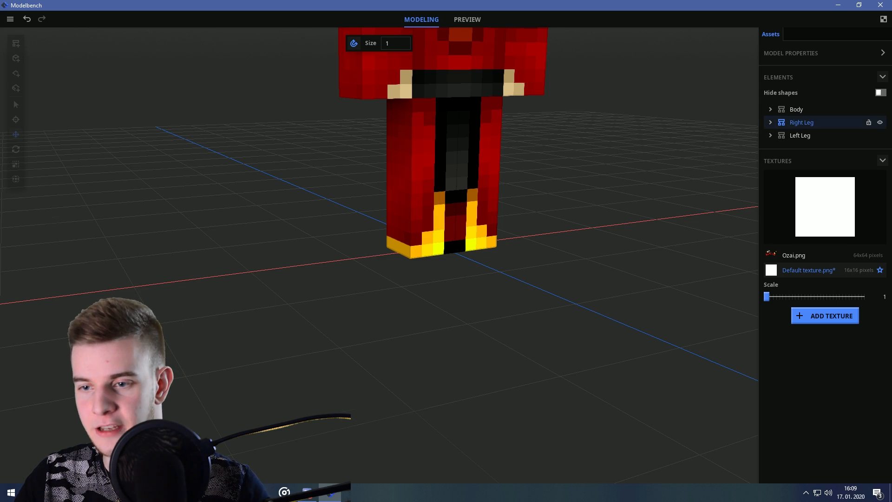
{"action": "left_click", "coordinate": [801, 122]}
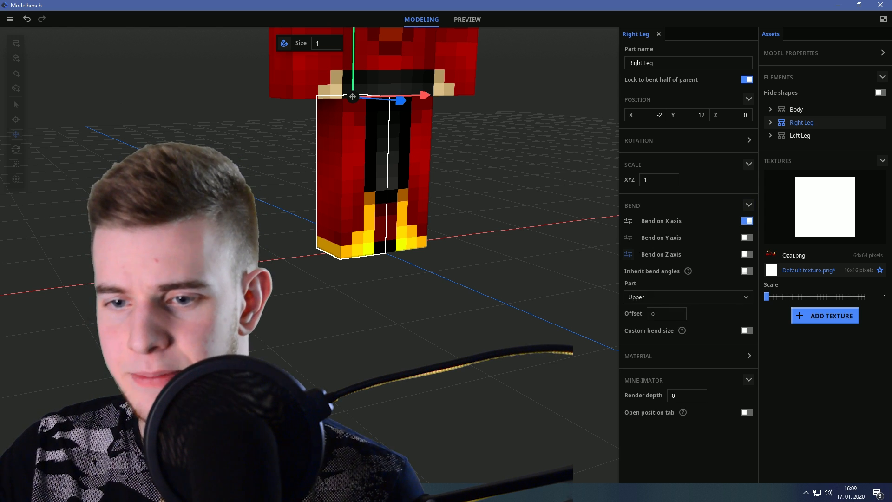
{"action": "left_click", "coordinate": [629, 220]}
{"action": "left_click_drag", "start_coordinate": [682, 289], "coordinate": [685, 289]}
{"action": "left_click", "coordinate": [406, 450]}
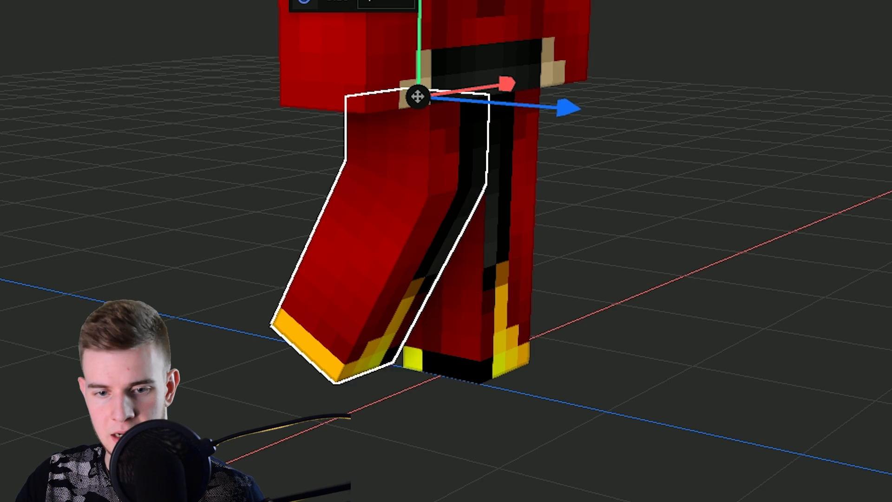
{"action": "left_click_drag", "start_coordinate": [687, 289], "coordinate": [684, 289]}
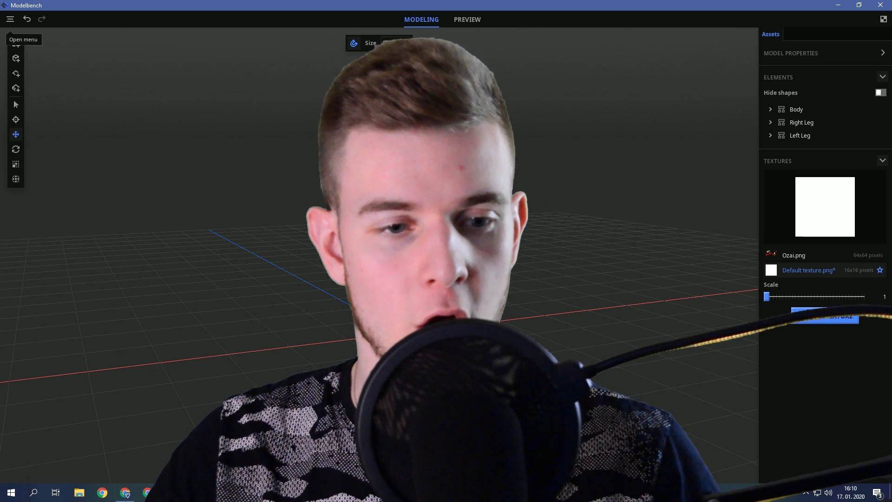
- Save the model as a Mine-imator model named ozai in the OZAI MODEL folder
{"action": "left_click", "coordinate": [9, 18]}
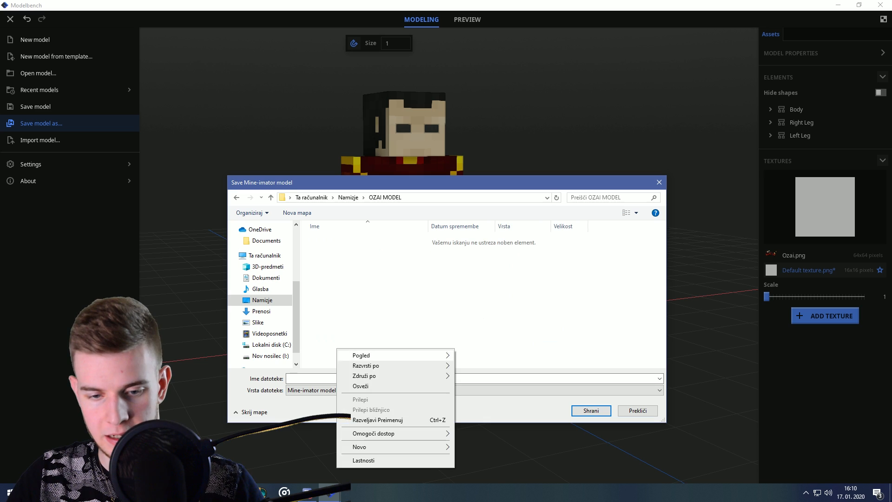
{"action": "type", "text": "ozai"}
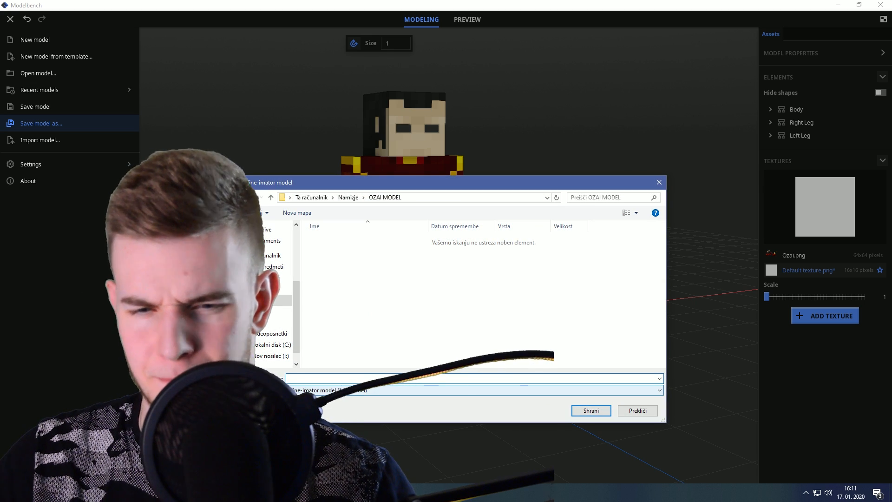
{"action": "type", "text": "ozai"}
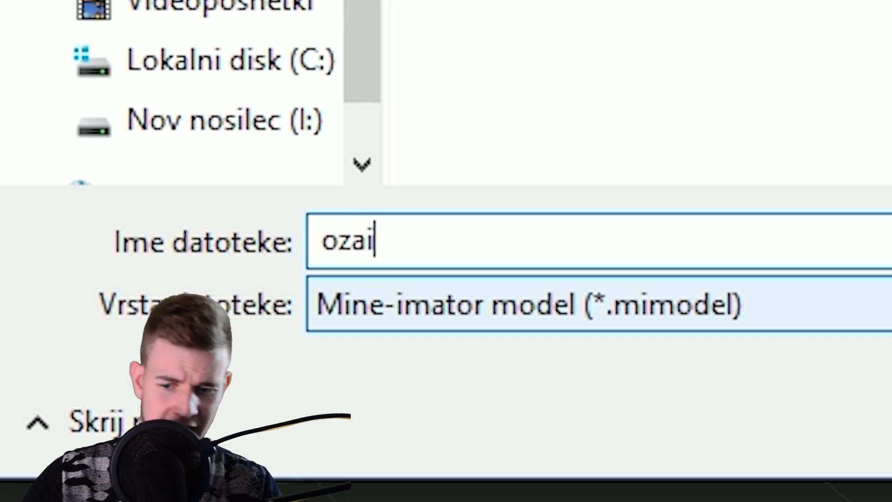
{"action": "key", "text": "Return"}
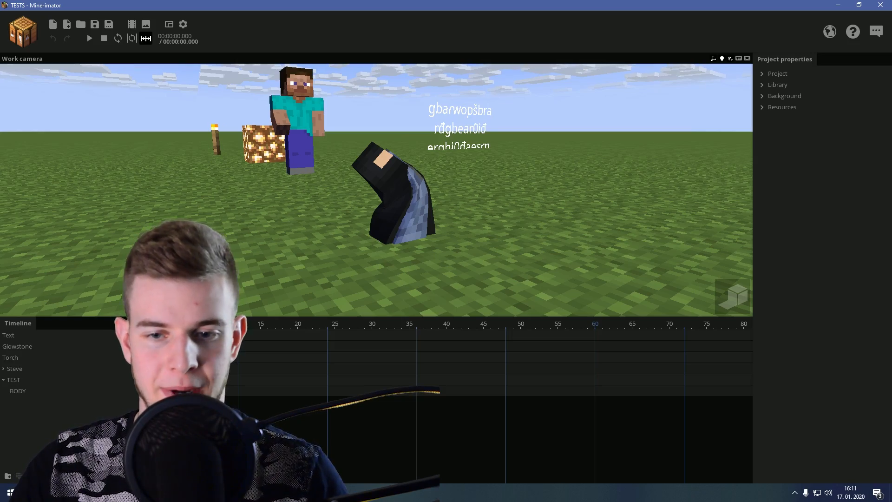
- Switch to Mine-imator and add a model instance named OZAI from the saved ozai model
{"action": "right_click_drag", "start_coordinate": [376, 190], "coordinate": [376, 219]}
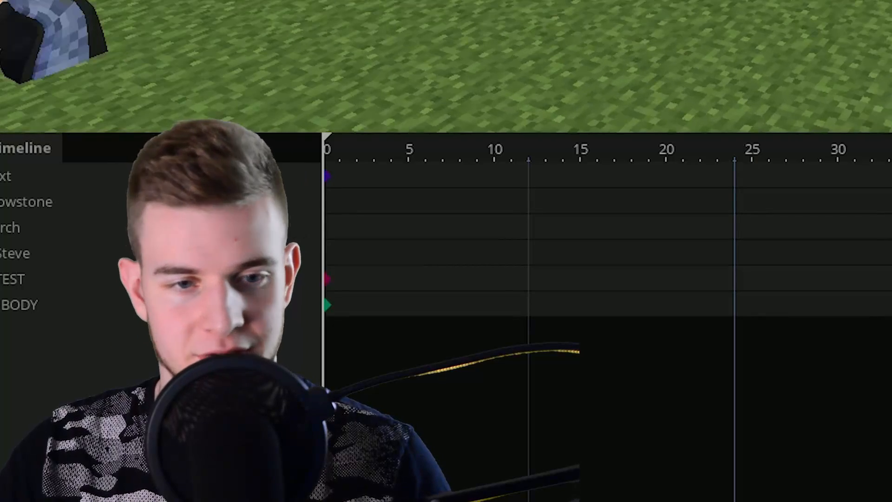
{"action": "left_click", "coordinate": [22, 31]}
{"action": "left_click", "coordinate": [135, 182]}
{"action": "left_click", "coordinate": [276, 199]}
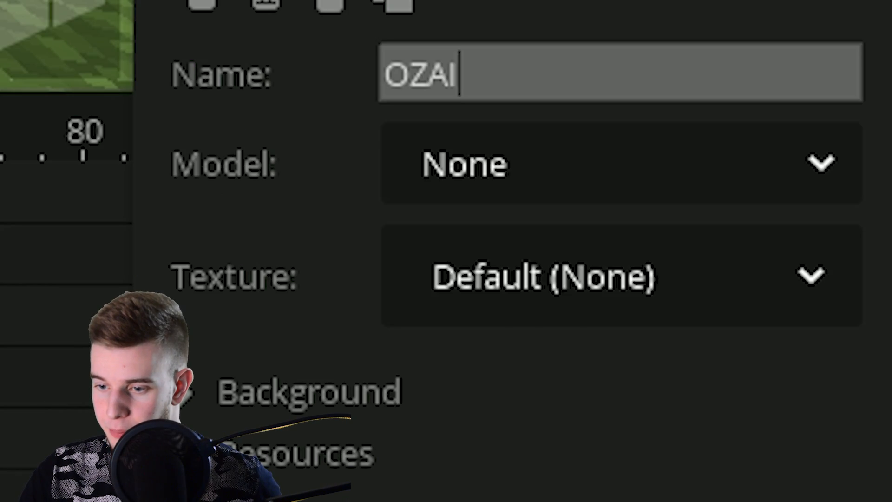
{"action": "left_click", "coordinate": [650, 344]}
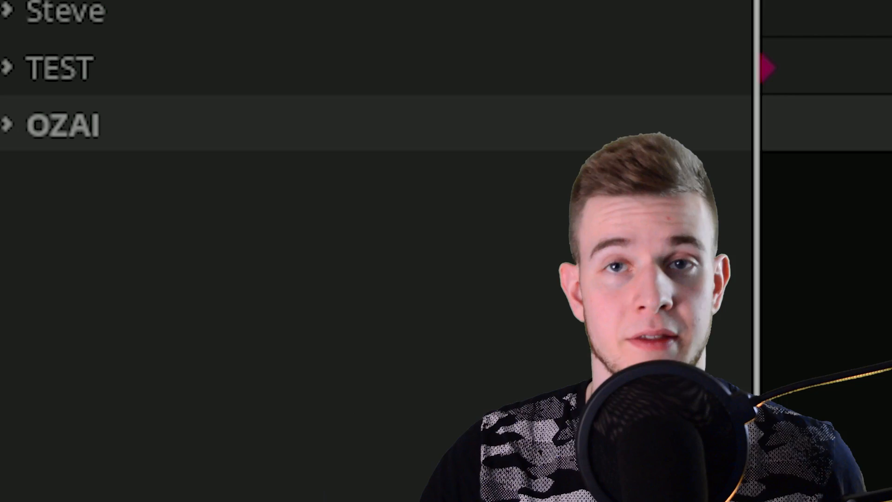
- Expand the OZAI model in the timeline and check its Right Leg, Left Leg and Body parts
{"action": "left_click", "coordinate": [7, 124]}
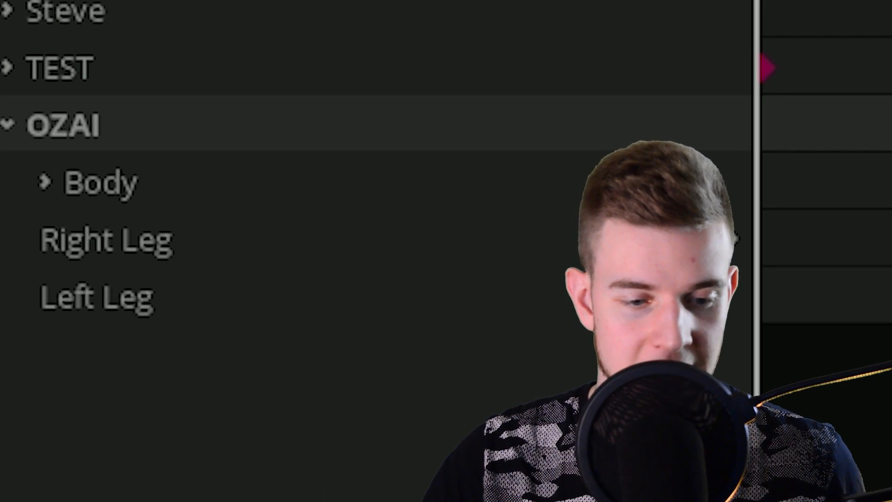
{"action": "left_click", "coordinate": [106, 240]}
{"action": "left_click", "coordinate": [96, 297]}
{"action": "left_click", "coordinate": [100, 183]}
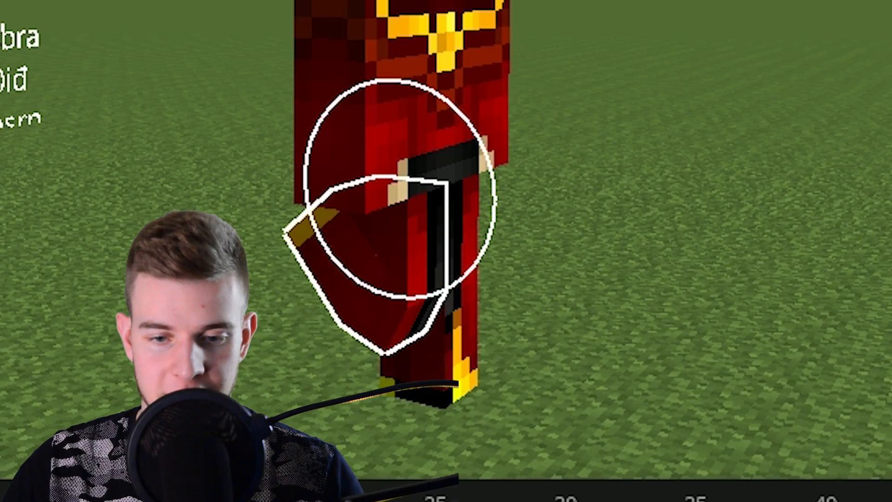
- Test the OZAI model's right leg bend at the knee and rotate the leg out to the side
{"action": "left_click_drag", "start_coordinate": [326, 260], "coordinate": [306, 185]}
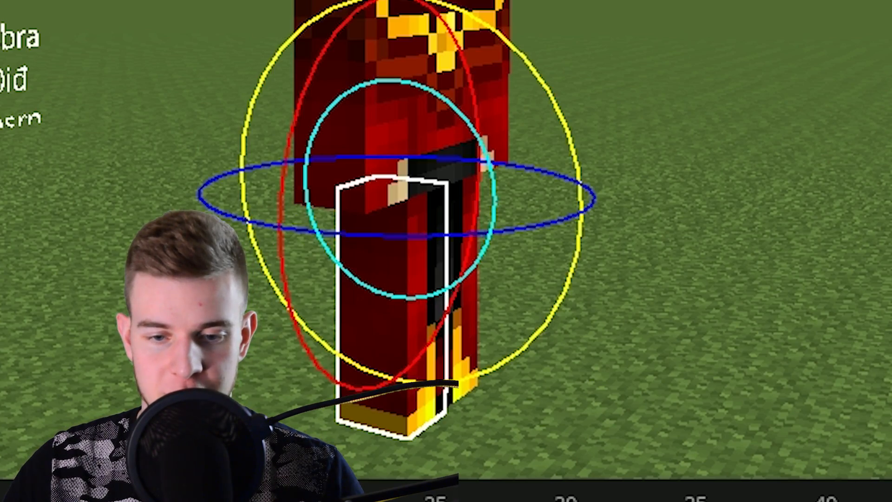
{"action": "left_click_drag", "start_coordinate": [651, 223], "coordinate": [548, 279]}
{"action": "left_click_drag", "start_coordinate": [418, 276], "coordinate": [316, 268]}
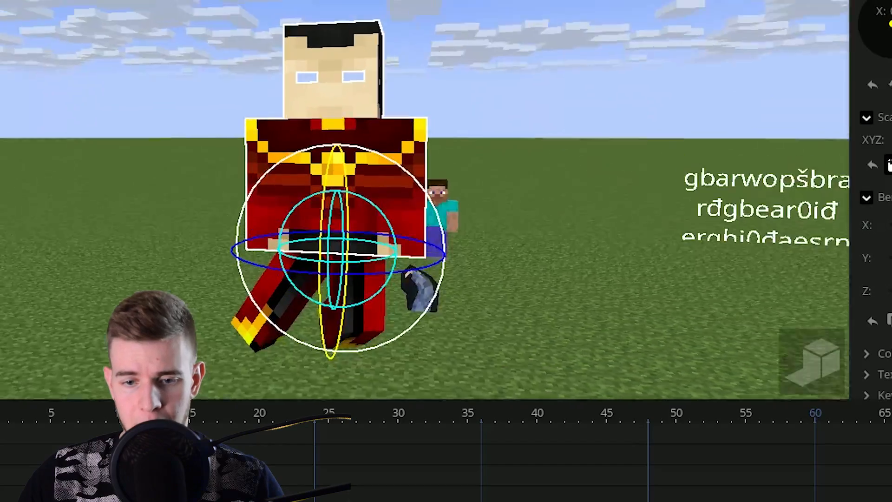
- Bend the OZAI model's upper body sideways and rotate the right arm outward away from the torso
{"action": "left_click_drag", "start_coordinate": [405, 167], "coordinate": [423, 184]}
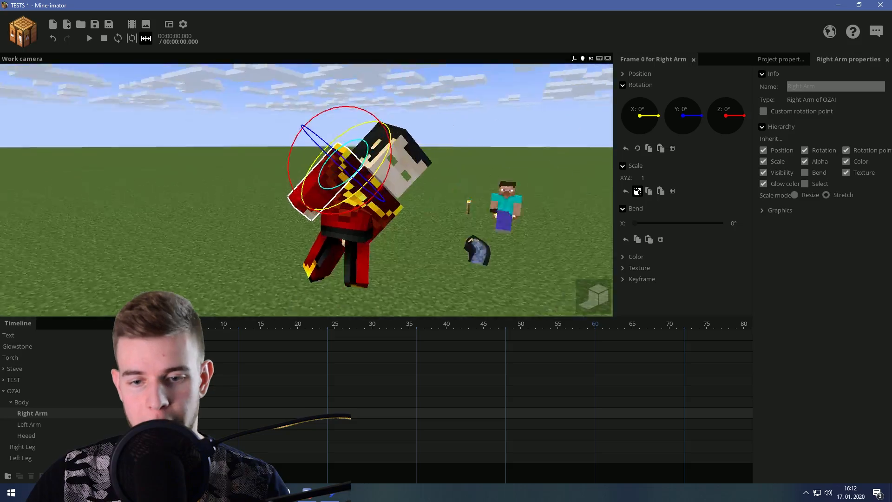
{"action": "left_click_drag", "start_coordinate": [446, 195], "coordinate": [488, 198]}
{"action": "left_click_drag", "start_coordinate": [488, 197], "coordinate": [499, 199]}
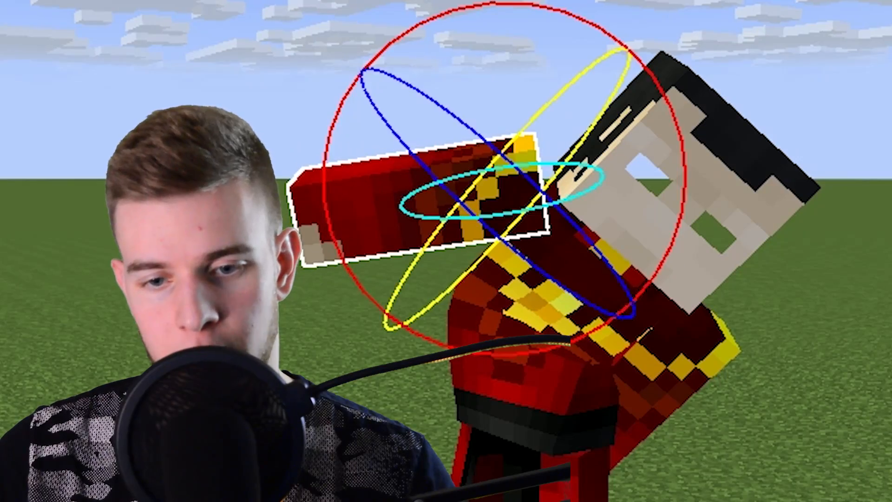
{"action": "left_click_drag", "start_coordinate": [446, 288], "coordinate": [486, 367]}
{"action": "left_click_drag", "start_coordinate": [384, 181], "coordinate": [418, 249]}
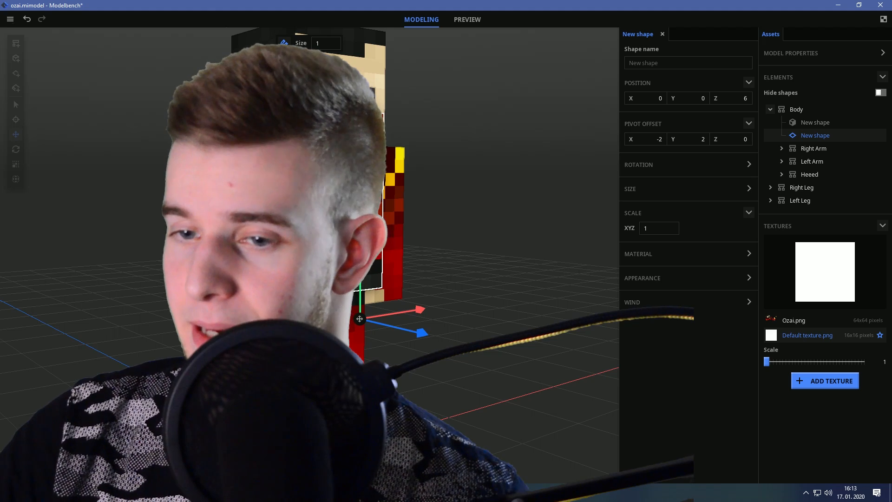
- Enable Extrude for the new plane shape in the Modelbench Body part, and try Hide front on it before turning that option off
{"action": "left_click", "coordinate": [749, 278]}
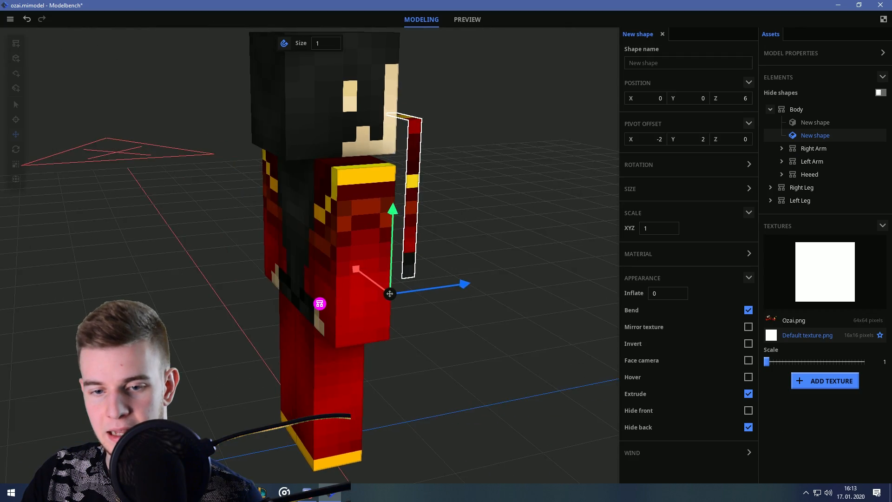
{"action": "left_click", "coordinate": [775, 213]}
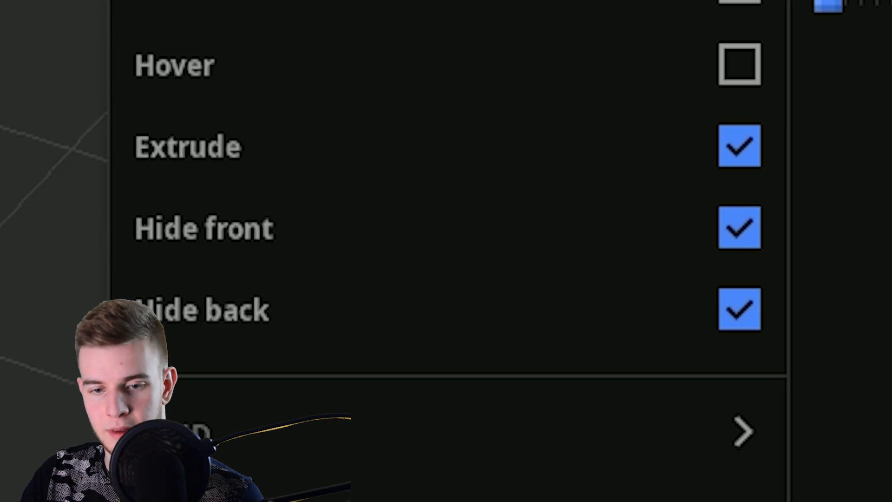
{"action": "left_click", "coordinate": [739, 227]}
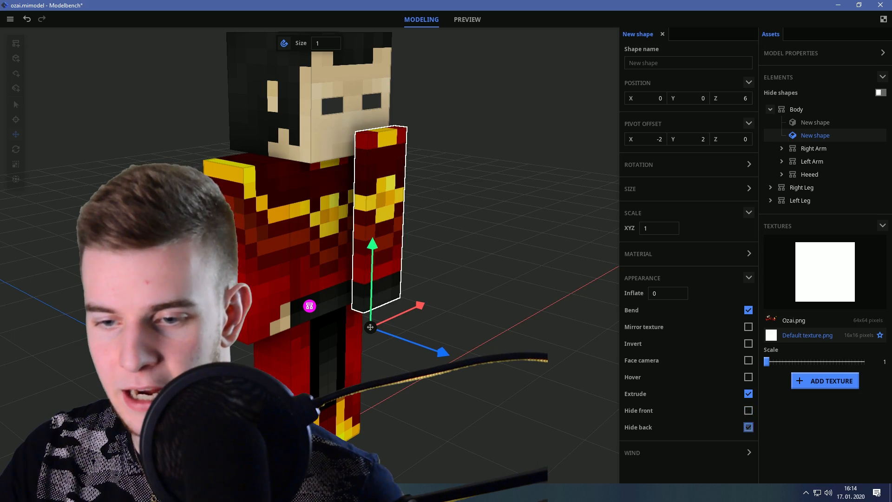
- Name the extruded plane shape Extrusion and move it back along the Z axis to position 2 against the body
{"action": "left_click", "coordinate": [688, 63]}
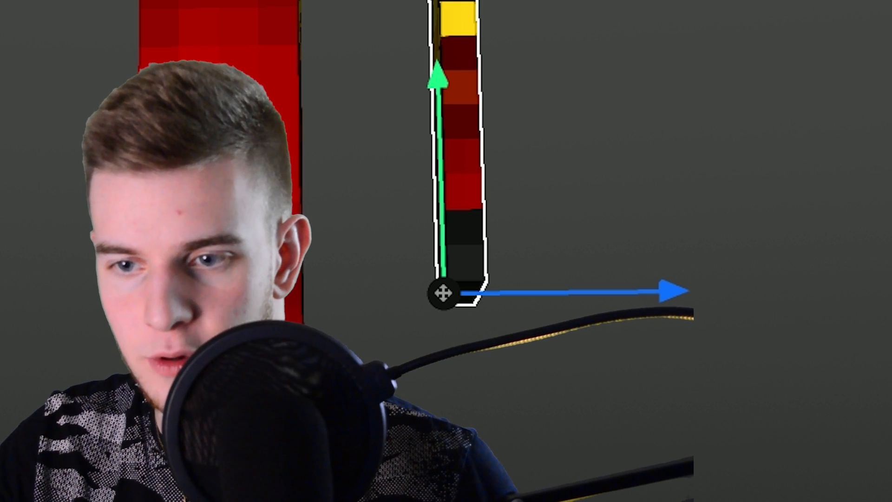
{"action": "left_click_drag", "start_coordinate": [808, 357], "coordinate": [625, 351]}
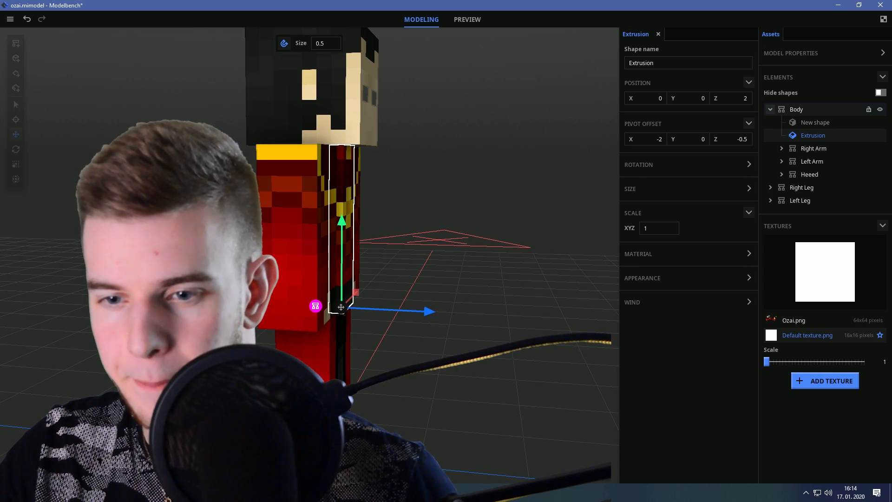
- Bend the Body part backward with its X-axis default angle to check how the Extrusion shape bends with it
{"action": "left_click", "coordinate": [796, 110]}
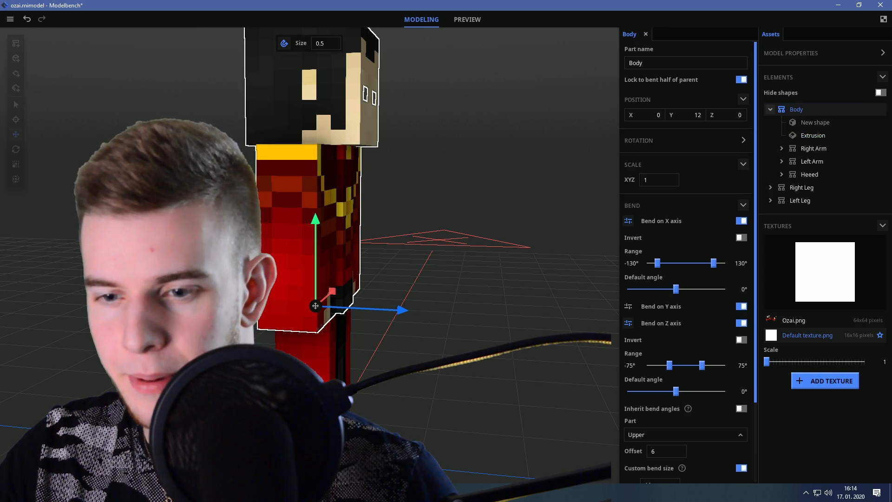
{"action": "left_click_drag", "start_coordinate": [675, 289], "coordinate": [666, 289]}
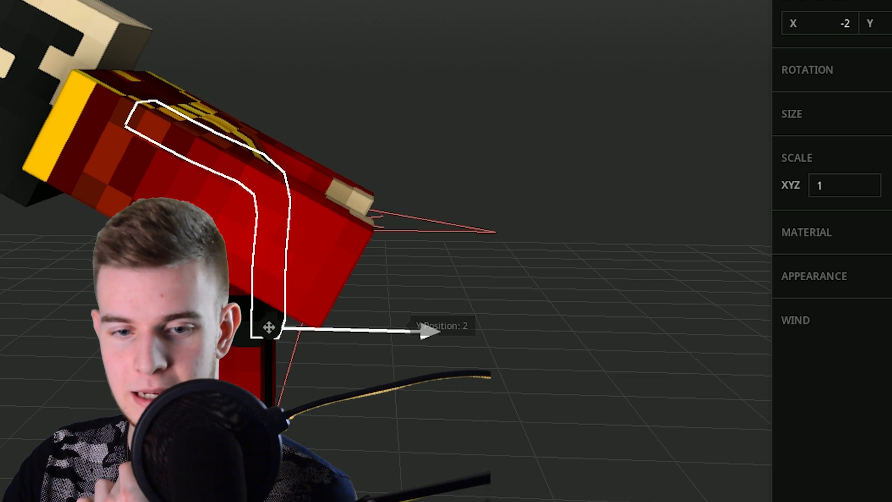
{"action": "mouse_move", "coordinate": [397, 330]}
{"action": "left_mouse_down"}
{"action": "mouse_move", "coordinate": [642, 336]}
{"action": "mouse_move", "coordinate": [398, 330]}
{"action": "left_mouse_up"}
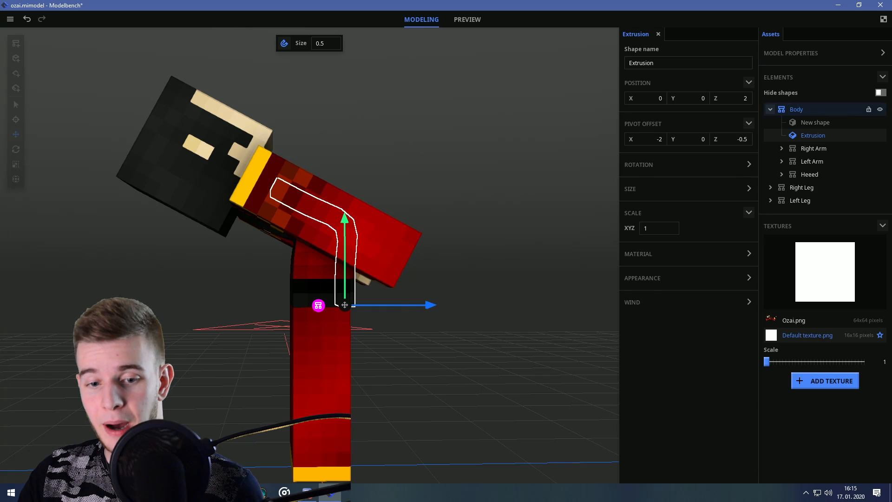
- Move the Extrusion shape along the Z axis to position 0, in line with the Body part's pivot
{"action": "left_click", "coordinate": [796, 110]}
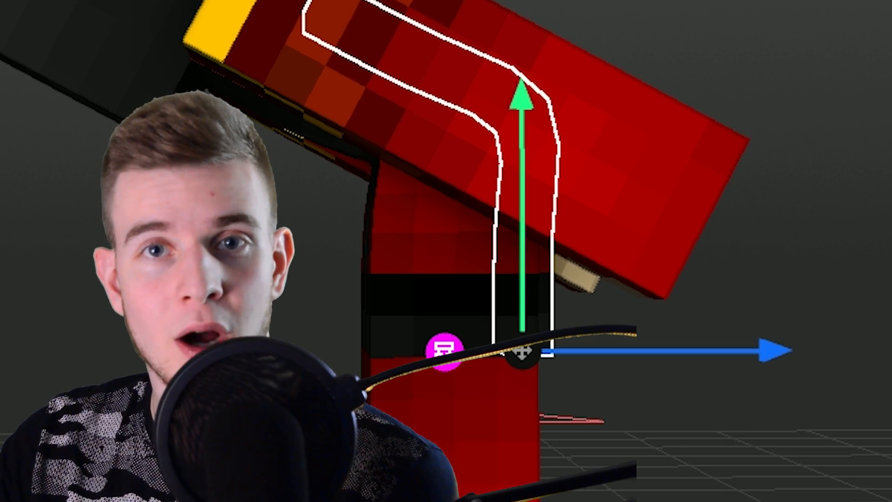
{"action": "left_click_drag", "start_coordinate": [679, 350], "coordinate": [639, 350]}
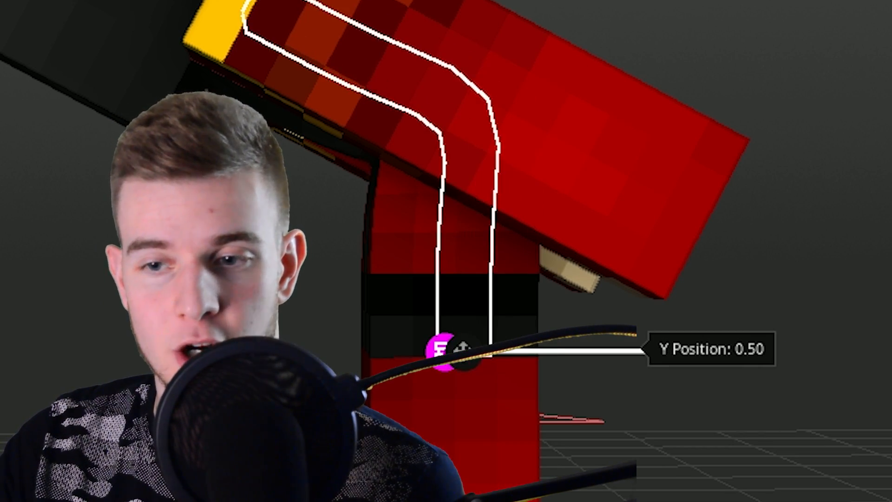
{"action": "left_click_drag", "start_coordinate": [462, 348], "coordinate": [447, 352]}
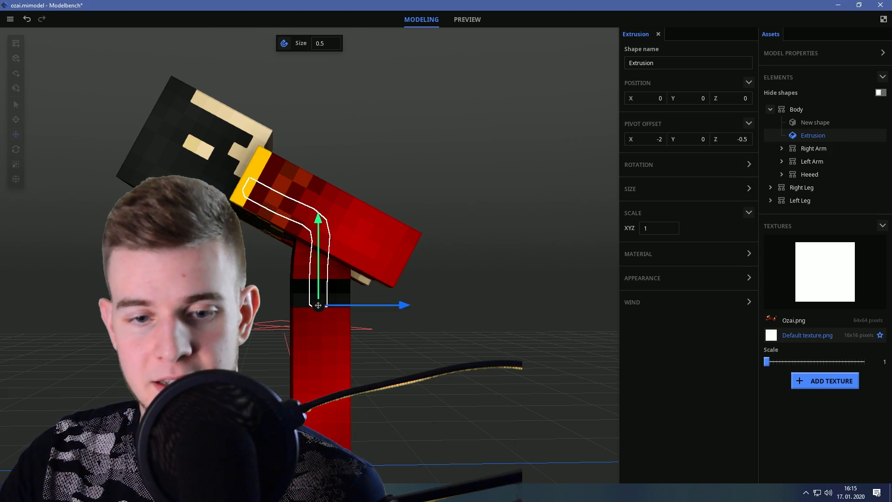
- Shift the Extrusion shape along the Z axis to compare its bend, ending with a Z pivot offset of 1.5
{"action": "middle_click_drag", "start_coordinate": [317, 305], "coordinate": [279, 297]}
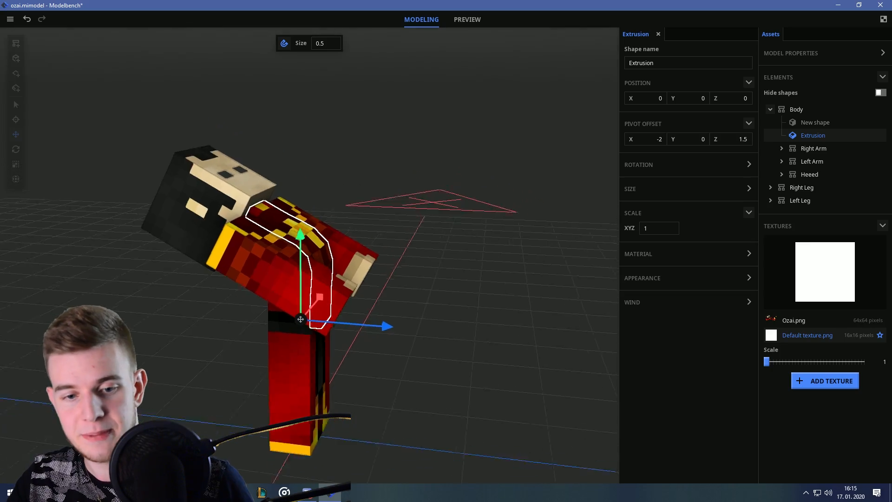
{"action": "scroll", "coordinate": [309, 256], "scroll_direction": "down", "scroll_amount": 5}
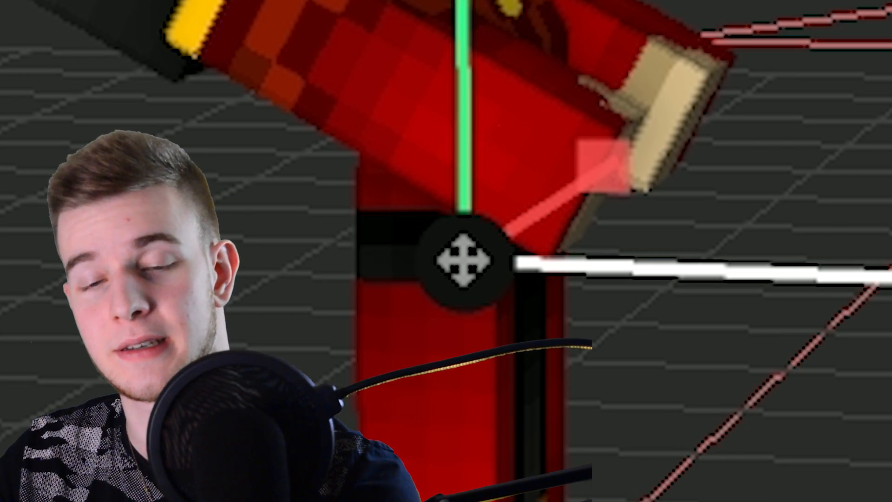
{"action": "left_click", "coordinate": [515, 199]}
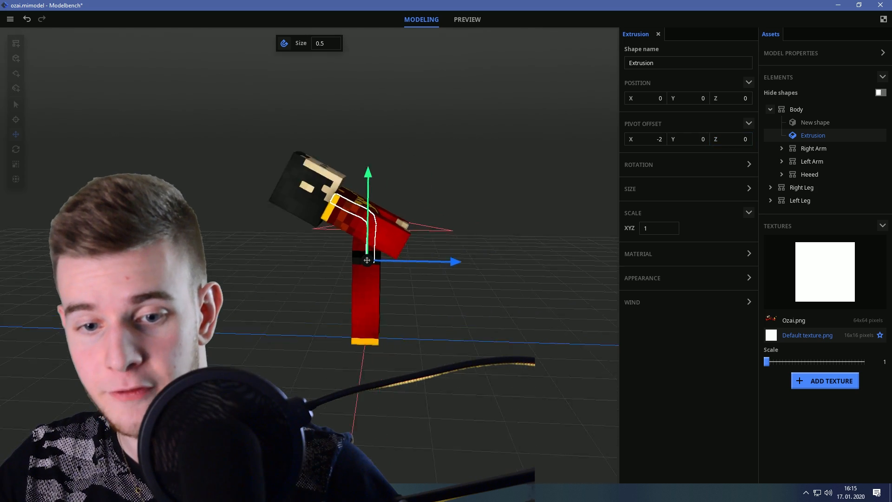
{"action": "scroll", "coordinate": [310, 251], "scroll_direction": "up", "scroll_amount": 3}
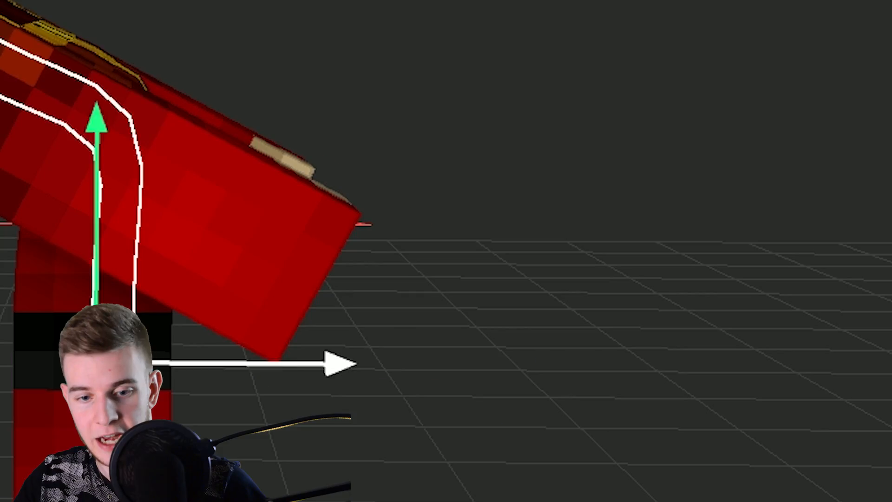
{"action": "left_click_drag", "start_coordinate": [354, 275], "coordinate": [594, 275]}
{"action": "middle_click_drag", "start_coordinate": [594, 275], "coordinate": [154, 272]}
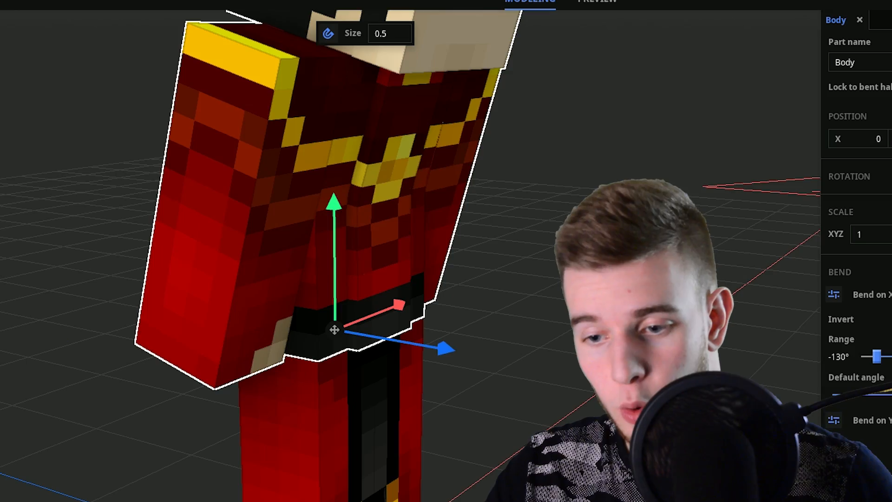
- Show the model properties and enter 1 as the model scale
{"action": "left_click_drag", "start_coordinate": [511, 232], "coordinate": [455, 223]}
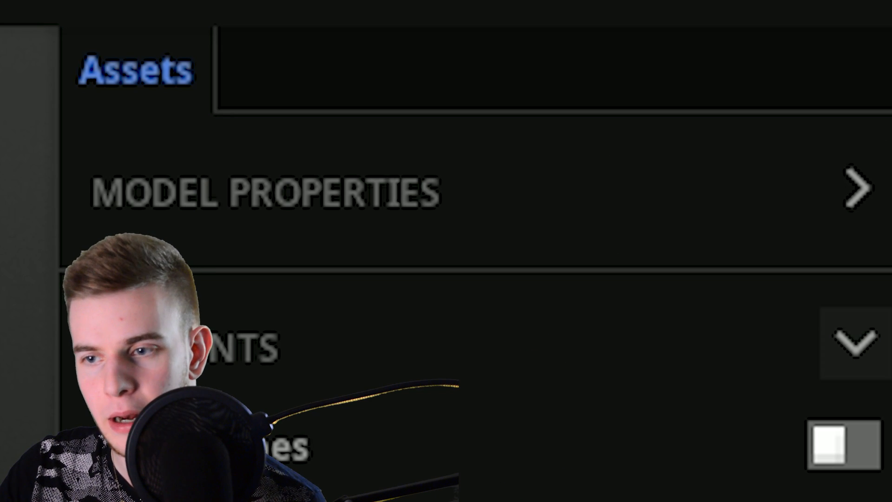
{"action": "left_click", "coordinate": [857, 188]}
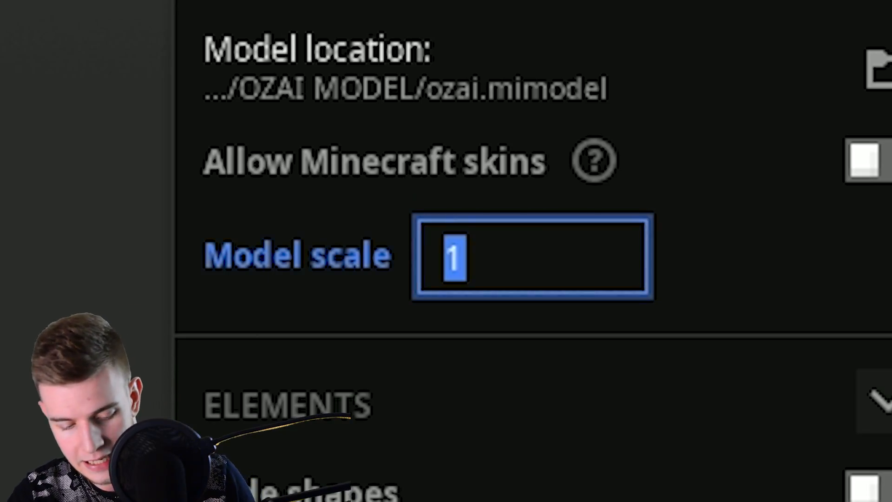
{"action": "key", "text": "Return"}
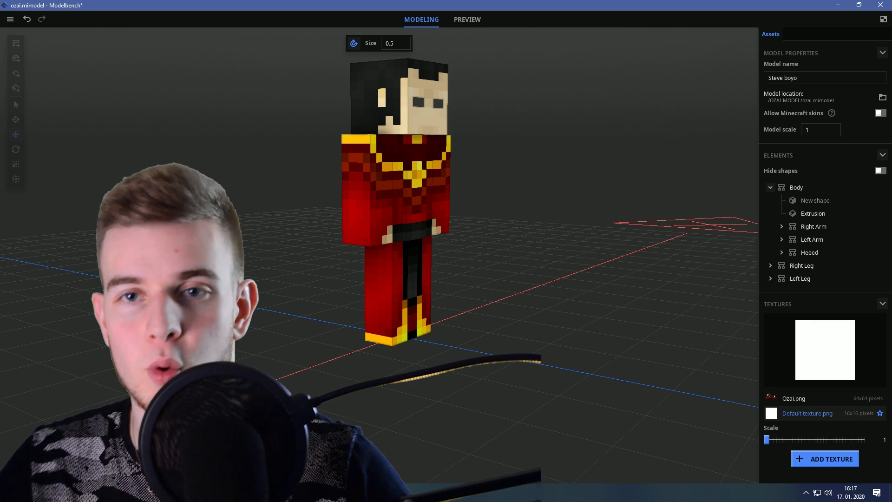
- Select the Ozai.png texture and try texture scales such as 16, 2 and 3, checking the Extrusion shape's UV layout
{"action": "left_click", "coordinate": [795, 398]}
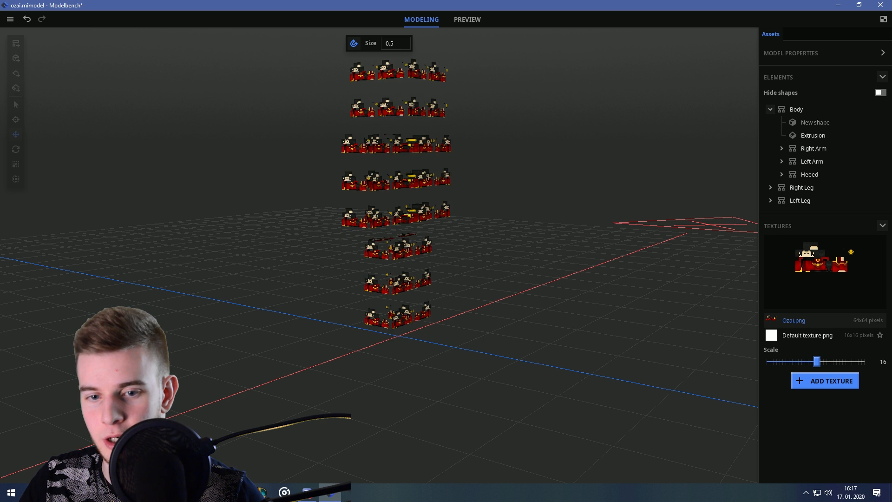
{"action": "left_click_drag", "start_coordinate": [816, 361], "coordinate": [824, 362]}
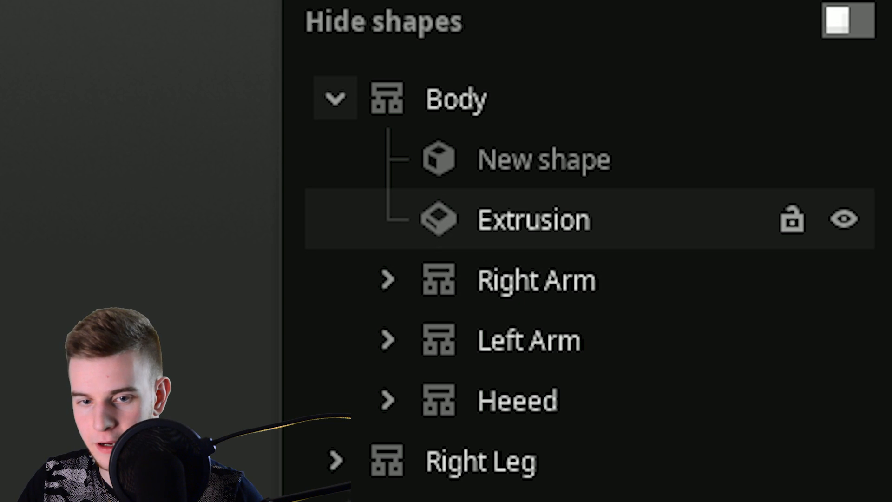
{"action": "left_click", "coordinate": [534, 219]}
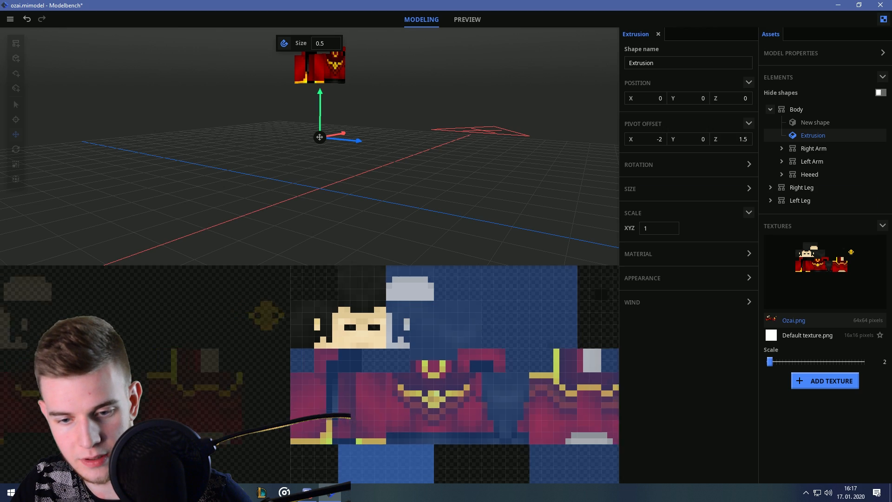
{"action": "scroll", "coordinate": [416, 288], "scroll_direction": "down", "scroll_amount": 3}
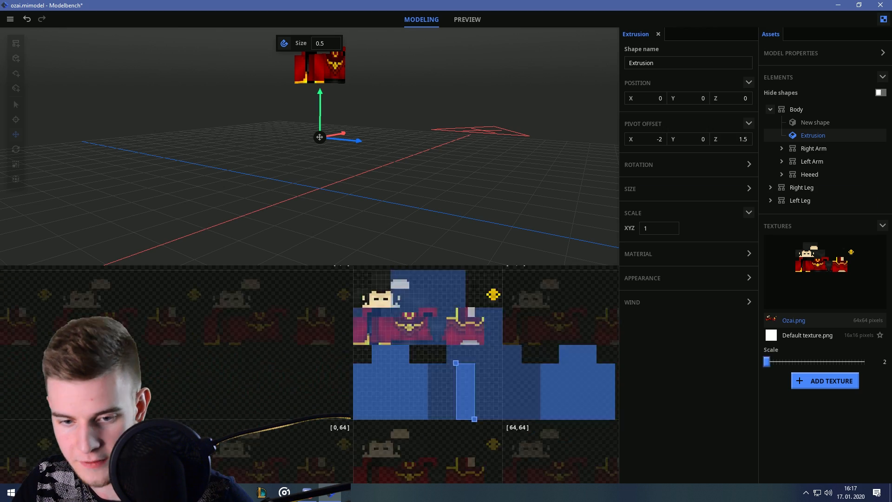
{"action": "left_click_drag", "start_coordinate": [770, 362], "coordinate": [770, 362]}
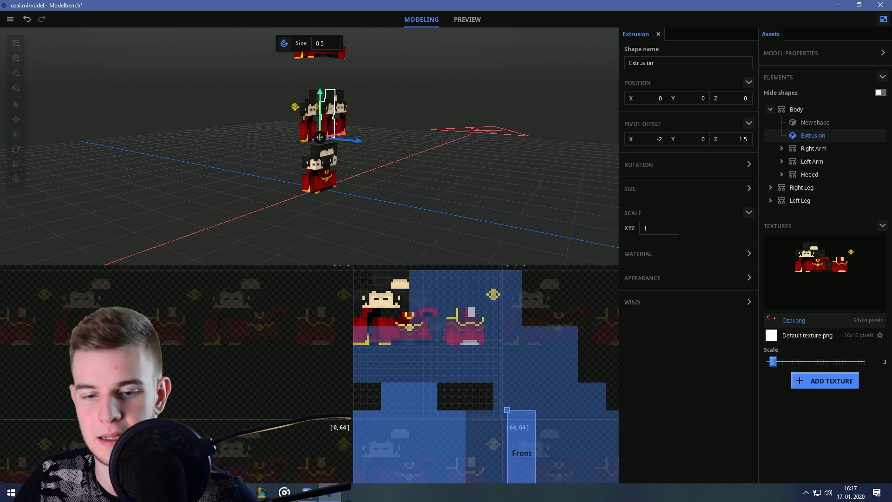
{"action": "left_click_drag", "start_coordinate": [772, 361], "coordinate": [782, 361]}
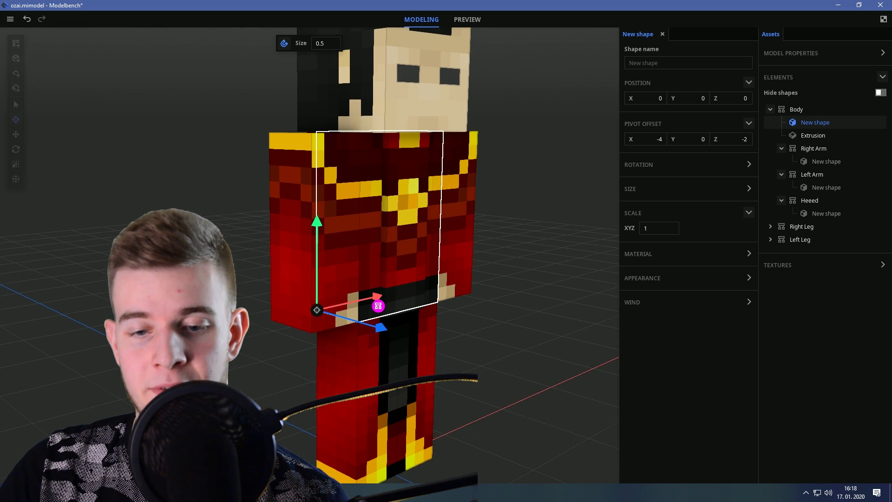
- Try the Pivot and Move tools on the cube shape in the Body part and undo the changes
{"action": "left_click_drag", "start_coordinate": [465, 261], "coordinate": [494, 275]}
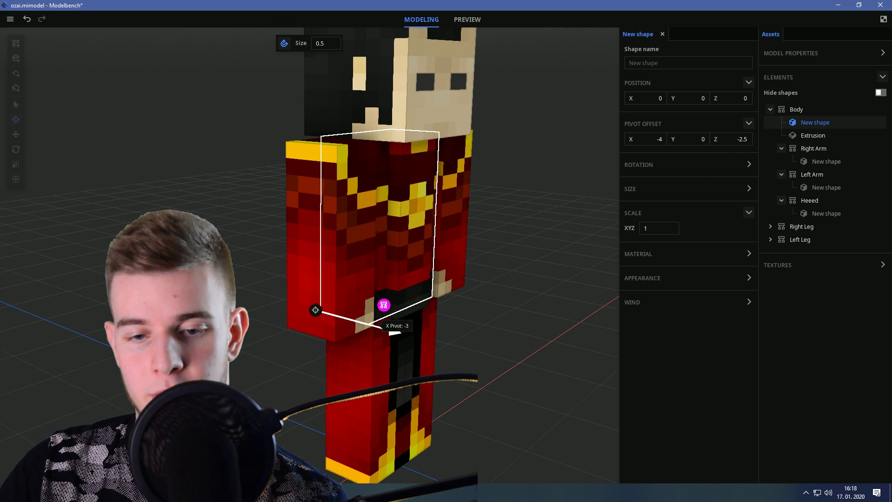
{"action": "left_click_drag", "start_coordinate": [394, 333], "coordinate": [270, 296]}
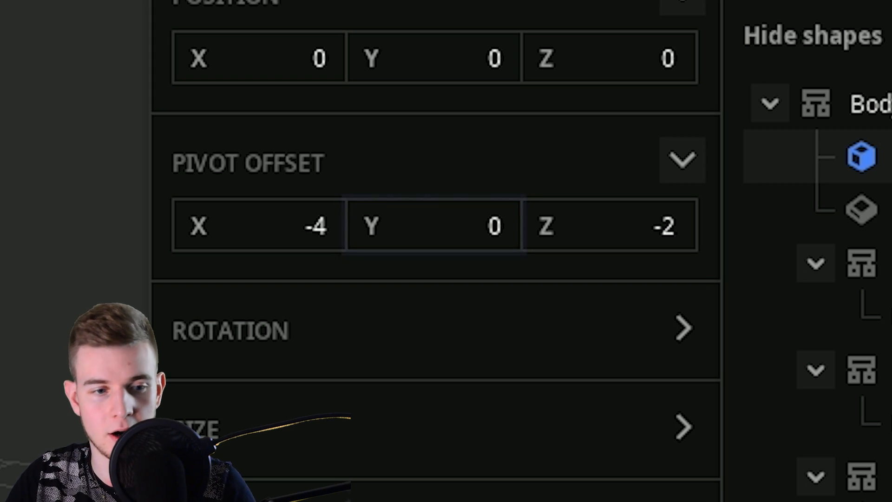
{"action": "left_click", "coordinate": [64, 235]}
{"action": "left_click_drag", "start_coordinate": [449, 361], "coordinate": [452, 362]}
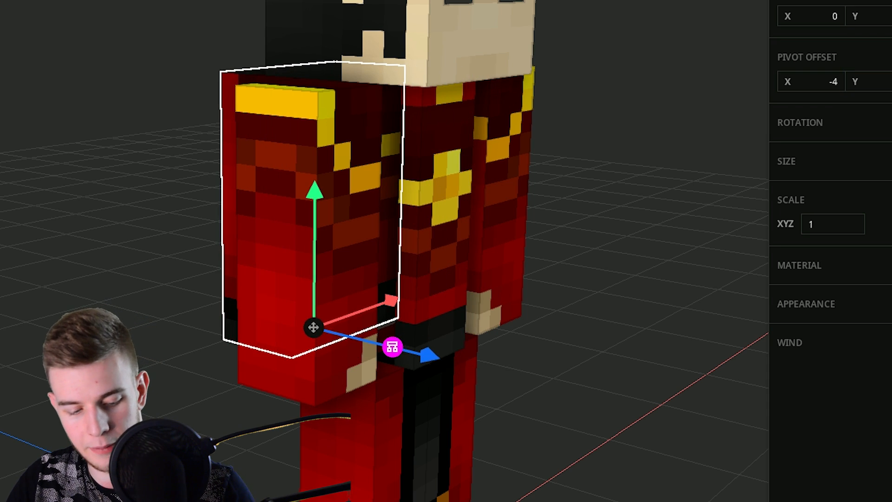
{"action": "key", "text": "ctrl+z"}
- Try rotating the Body's cube shape 40.5° about X and scaling it to 6 along Z, undoing each change
{"action": "left_click_drag", "start_coordinate": [418, 248], "coordinate": [442, 283]}
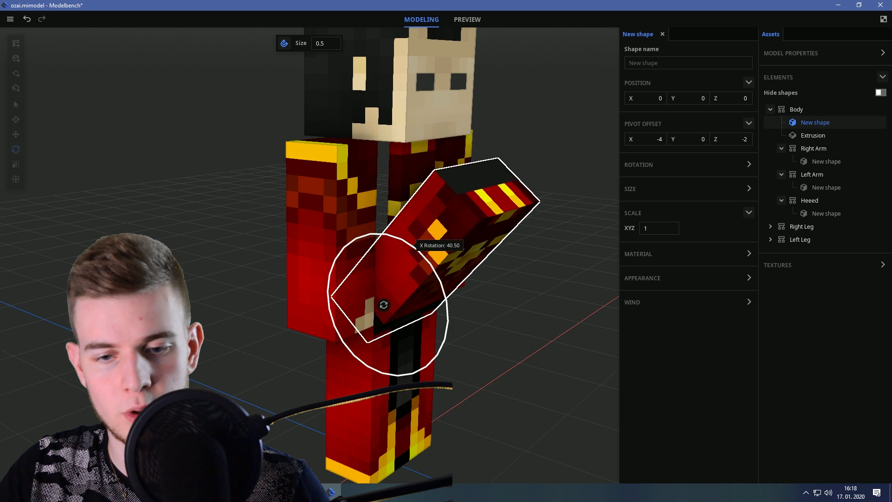
{"action": "key", "text": "ctrl+z"}
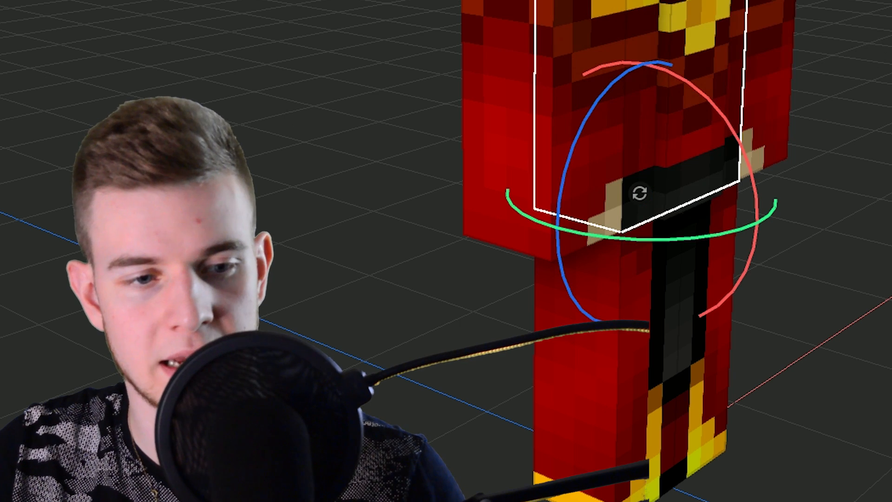
{"action": "left_click", "coordinate": [63, 279]}
{"action": "left_click_drag", "start_coordinate": [406, 363], "coordinate": [404, 348]}
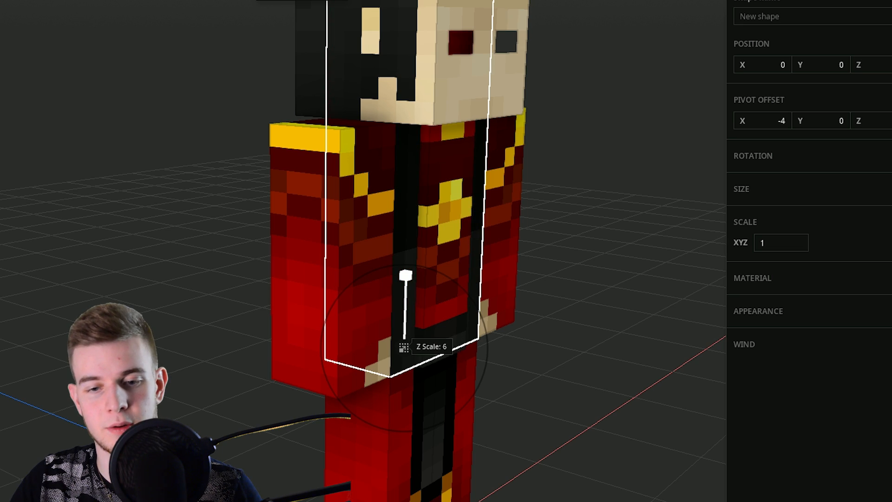
{"action": "key", "text": "ctrl+z"}
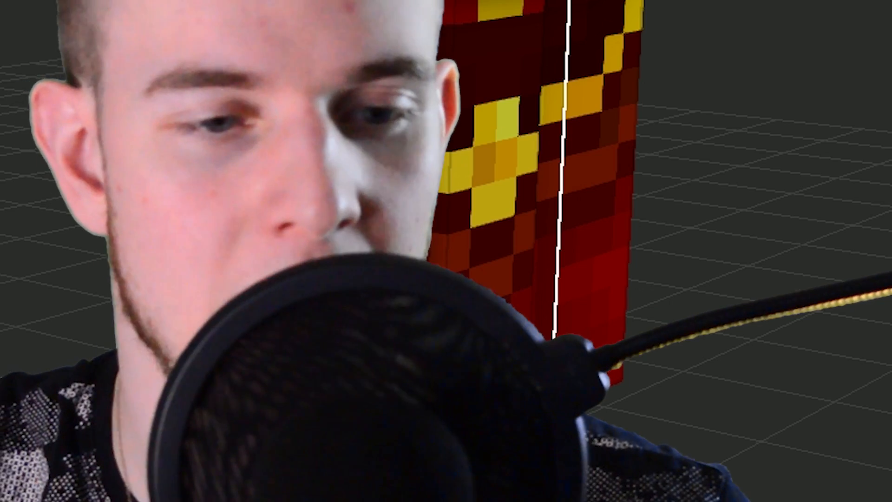
{"action": "left_click", "coordinate": [64, 302]}
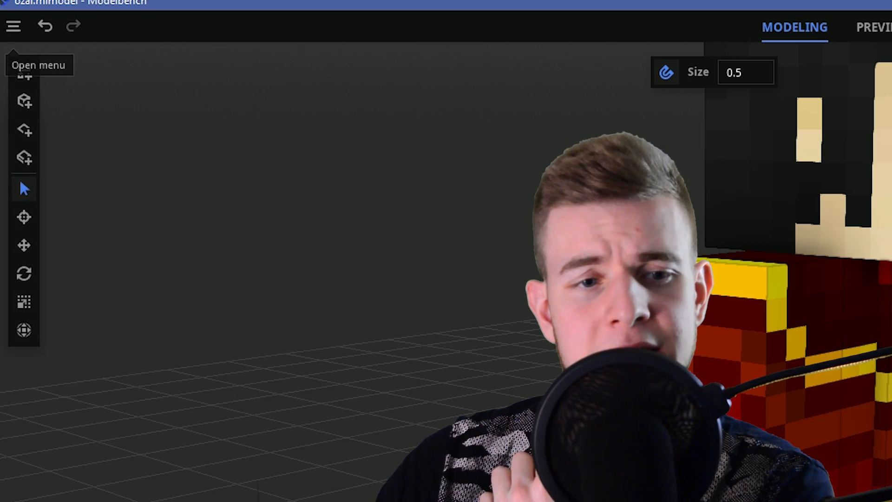
- Set the minutes between model backups to 5 in the general settings
{"action": "left_click", "coordinate": [14, 25]}
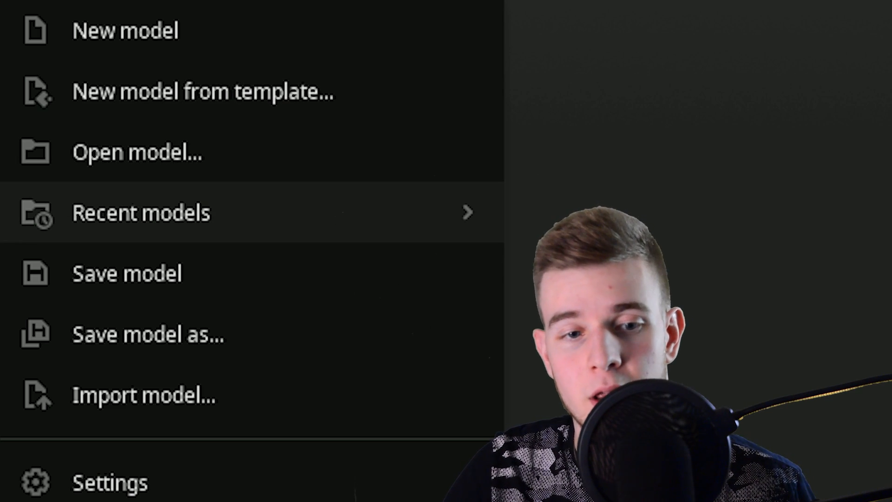
{"action": "mouse_move", "coordinate": [139, 211]}
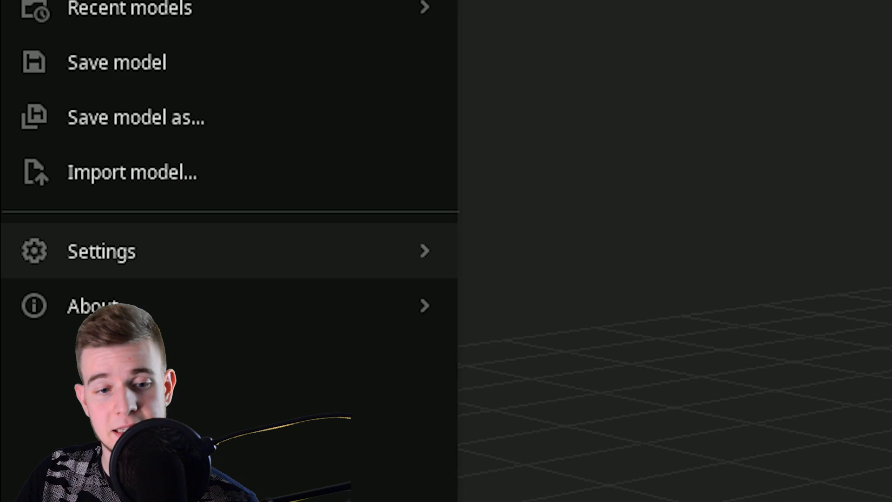
{"action": "left_click", "coordinate": [102, 251]}
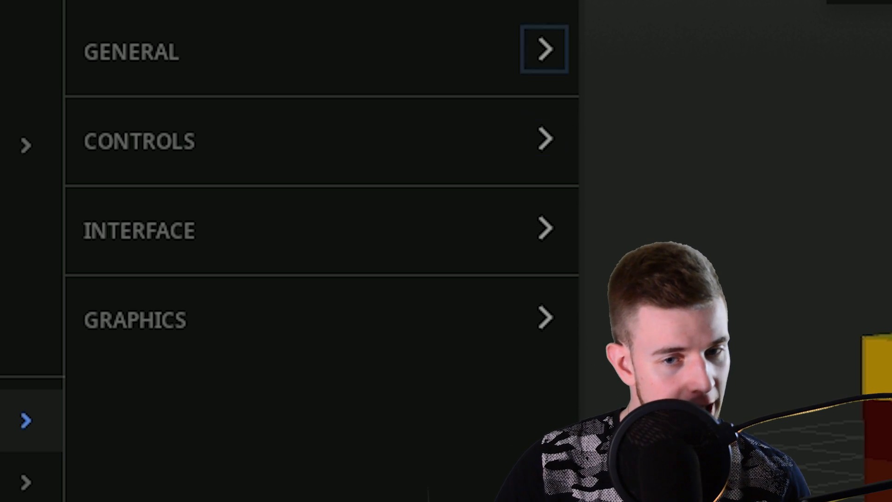
{"action": "left_click", "coordinate": [544, 50]}
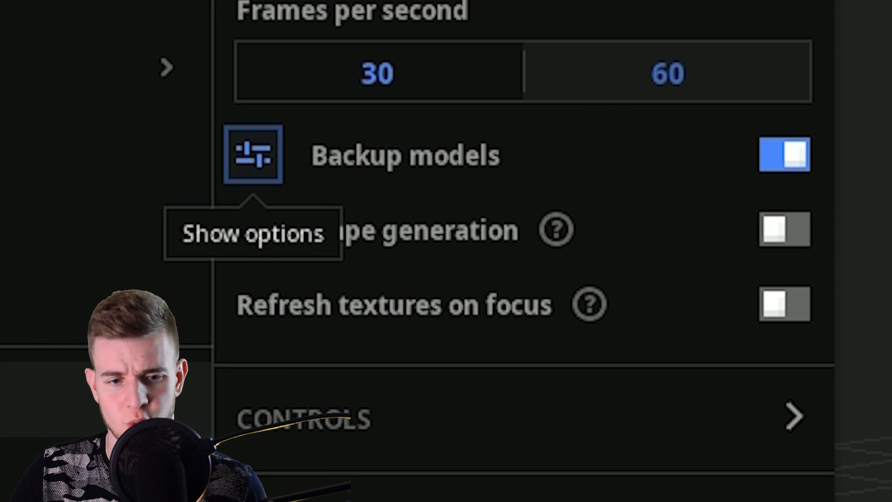
{"action": "left_click", "coordinate": [245, 248]}
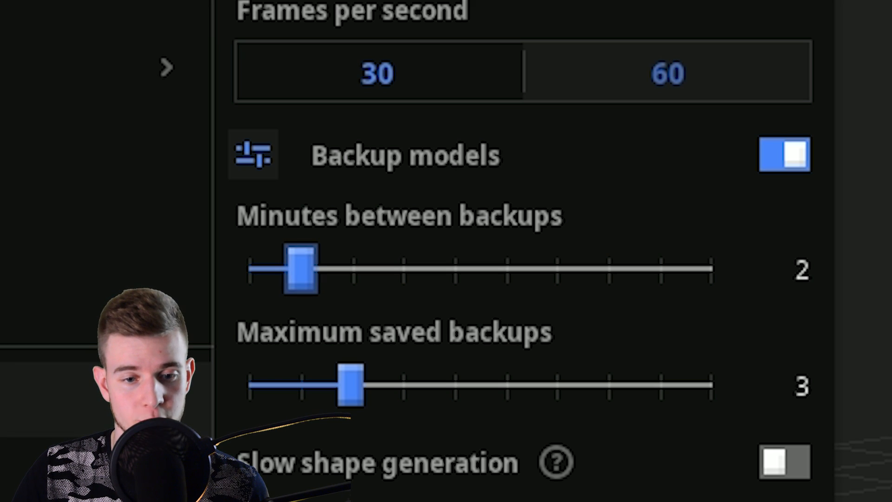
{"action": "left_click_drag", "start_coordinate": [301, 269], "coordinate": [454, 268]}
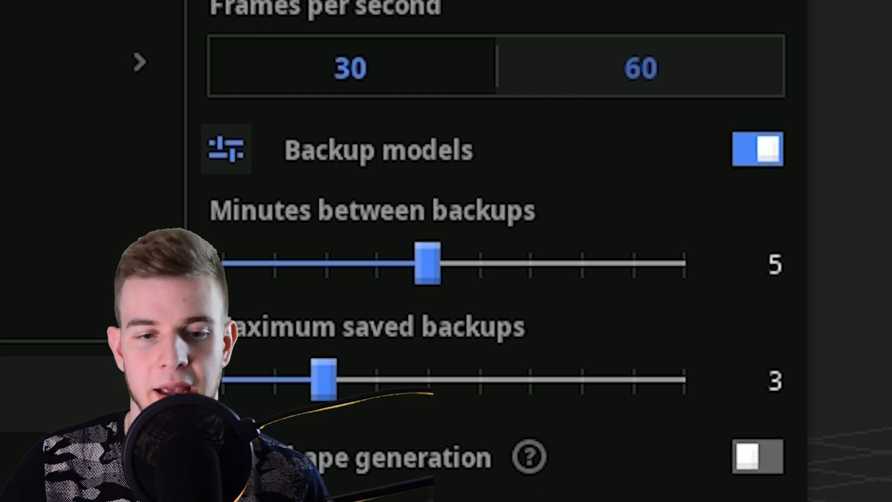
{"action": "left_click", "coordinate": [227, 148]}
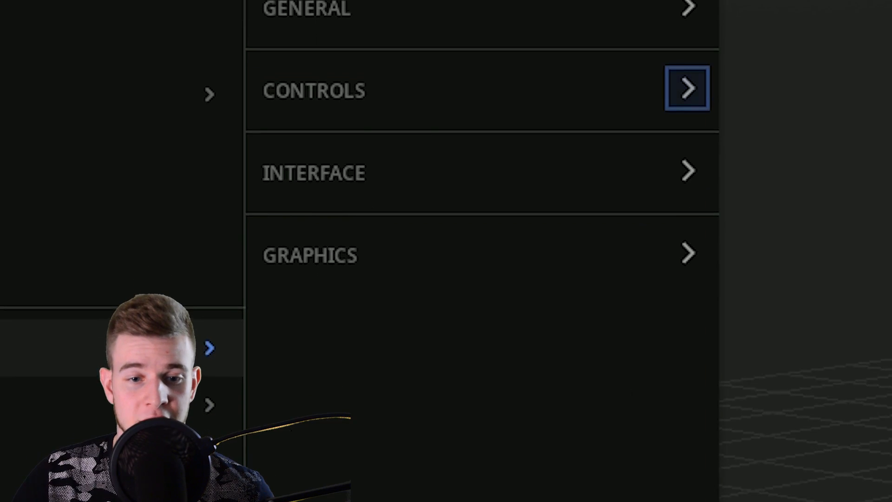
- Examine the interface and camera shortcuts in the Controls settings, and close the settings
{"action": "left_click", "coordinate": [687, 88]}
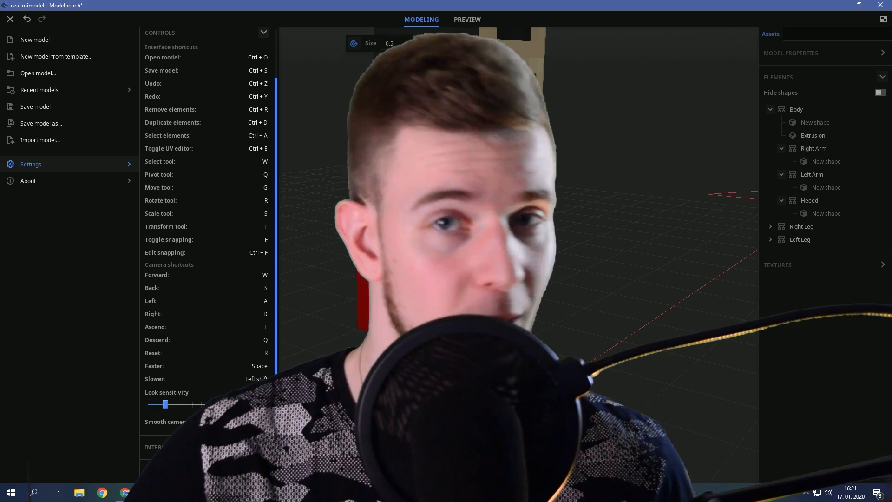
{"action": "left_click", "coordinate": [816, 342]}
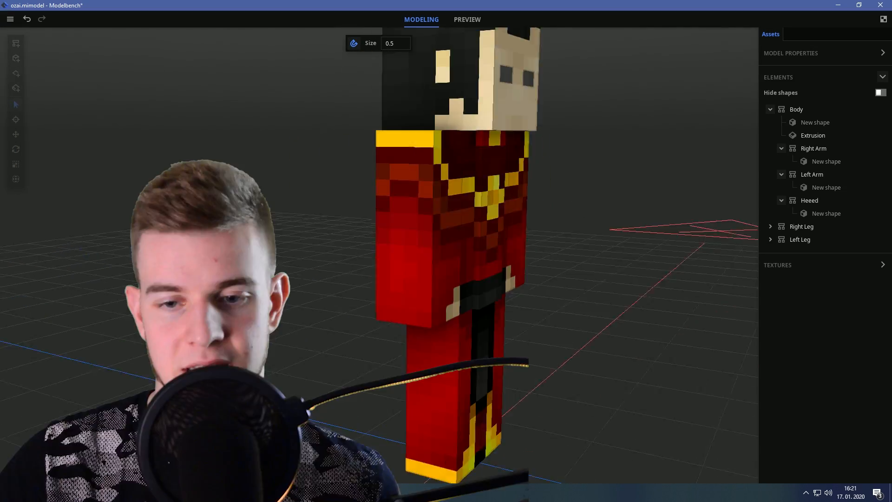
- Try the light theme and the red and green accent colors in the interface settings
{"action": "left_click", "coordinate": [10, 19]}
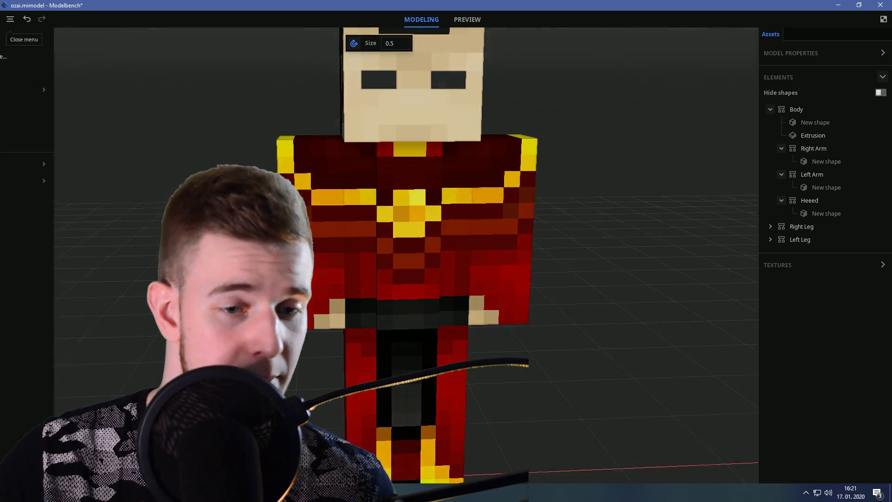
{"action": "left_click", "coordinate": [27, 164]}
{"action": "left_click", "coordinate": [266, 112]}
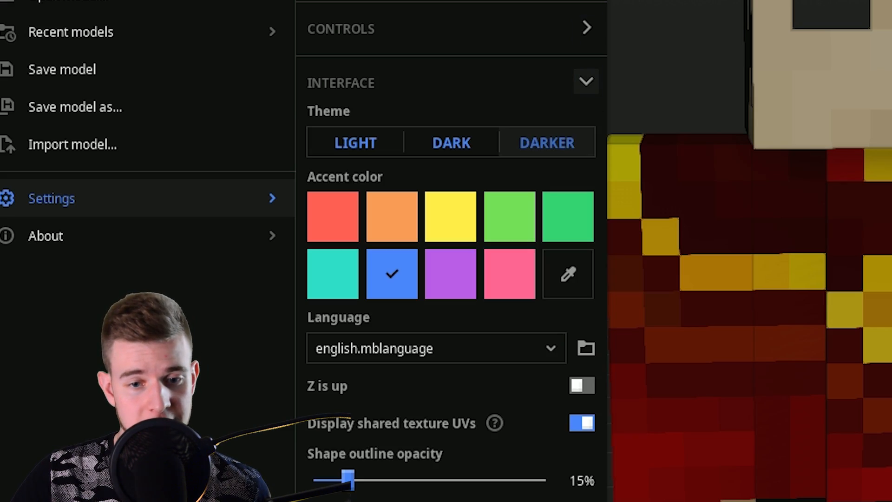
{"action": "left_click", "coordinate": [355, 143]}
{"action": "left_click", "coordinate": [251, 139]}
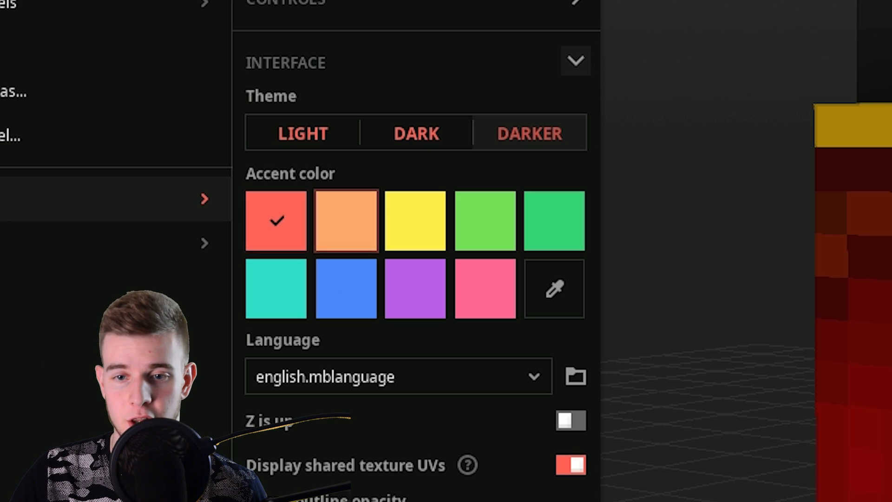
{"action": "left_click", "coordinate": [486, 220]}
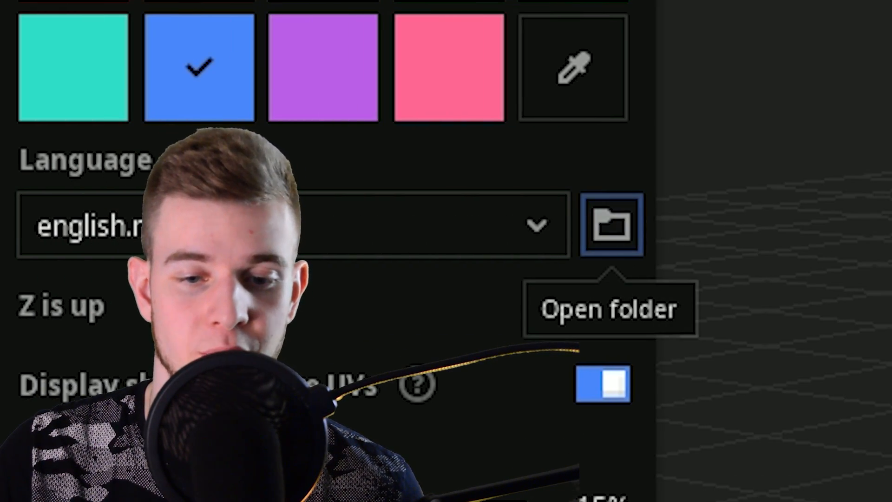
- Open the folder of language files from the interface settings and view the available languages
{"action": "left_click", "coordinate": [612, 225]}
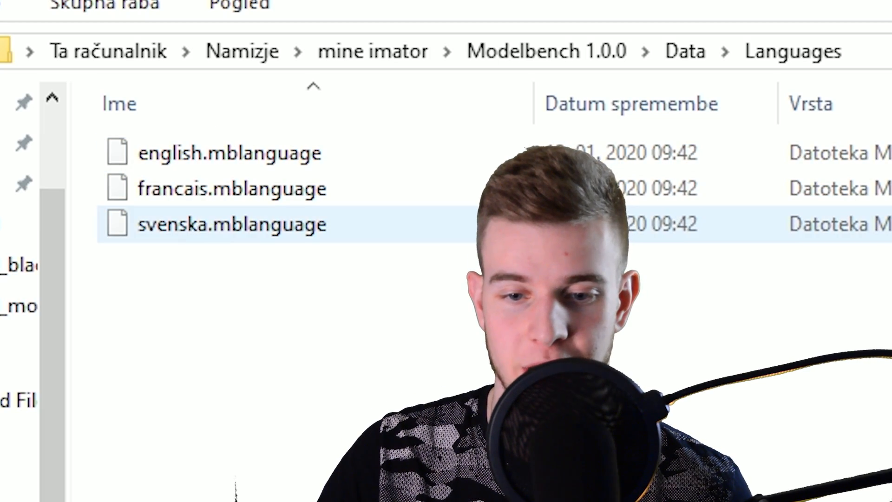
{"action": "left_click_drag", "start_coordinate": [191, 263], "coordinate": [158, 224]}
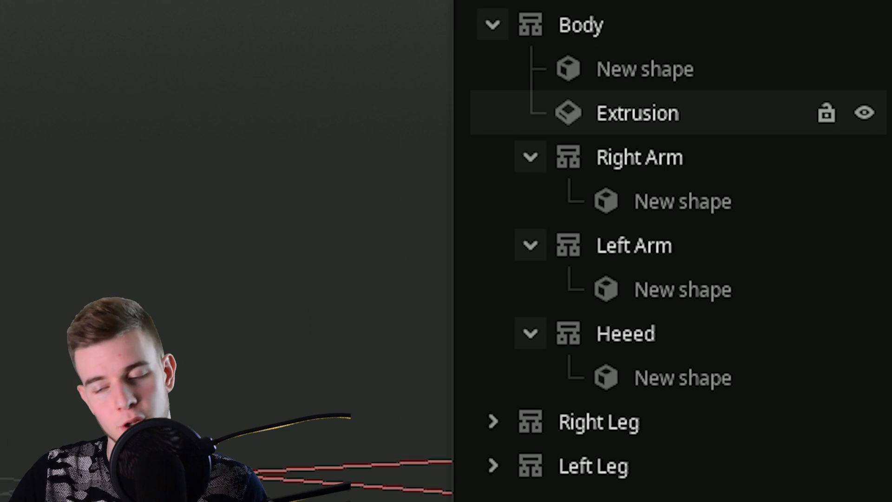
- Select the Right Arm's shape, enable Display shared texture UVs, and examine the UV layout before deselecting the shape
{"action": "left_click", "coordinate": [804, 160]}
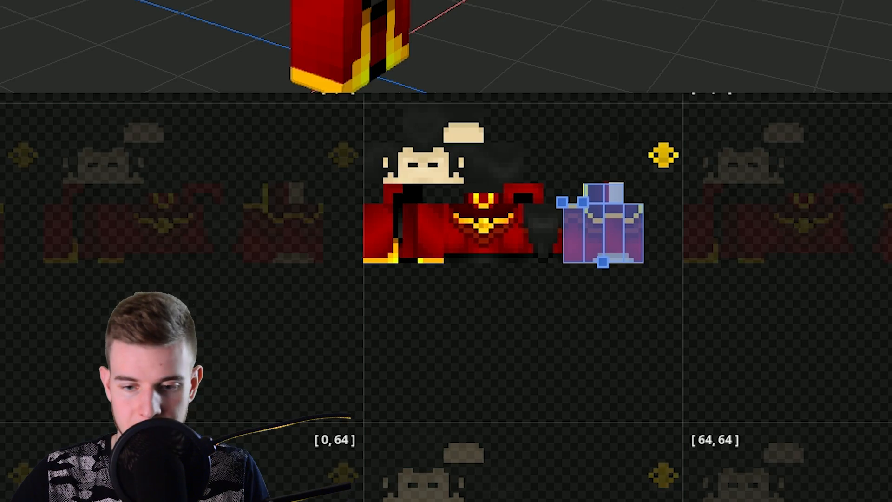
{"action": "scroll", "coordinate": [628, 200], "scroll_direction": "up", "scroll_amount": 3}
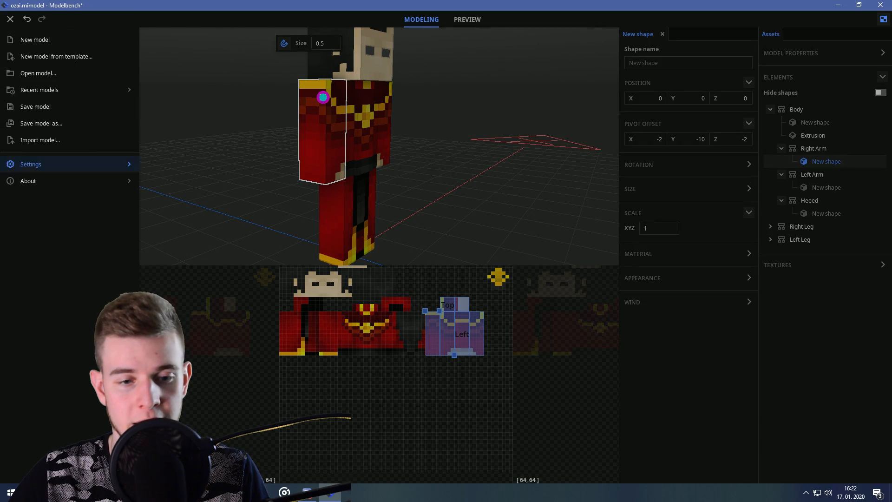
{"action": "left_click", "coordinate": [31, 164]}
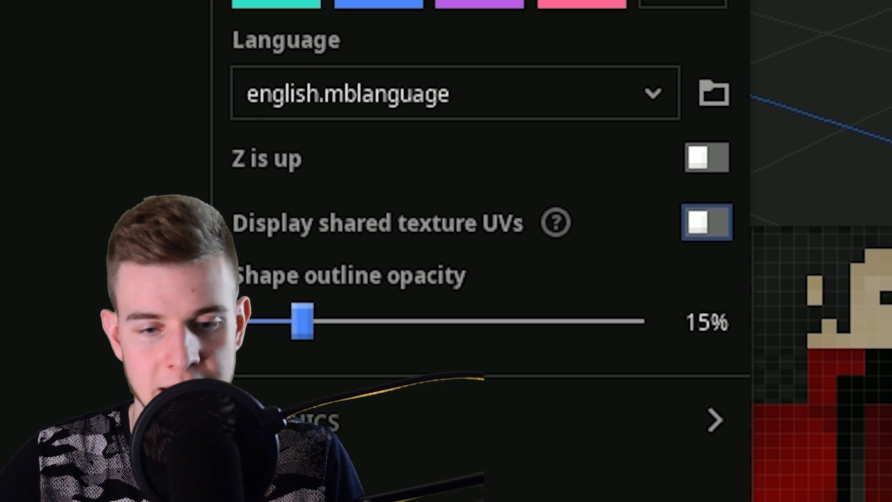
{"action": "left_click", "coordinate": [706, 222]}
{"action": "key", "text": "Escape"}
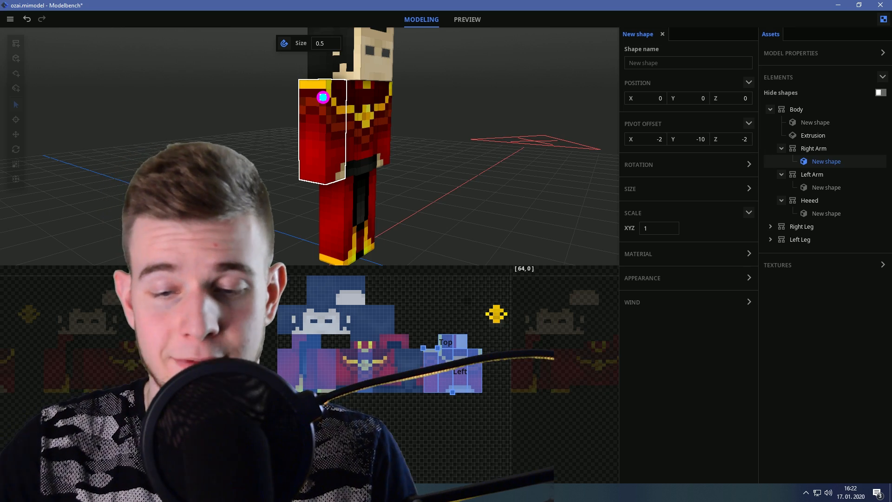
{"action": "key", "text": "Escape"}
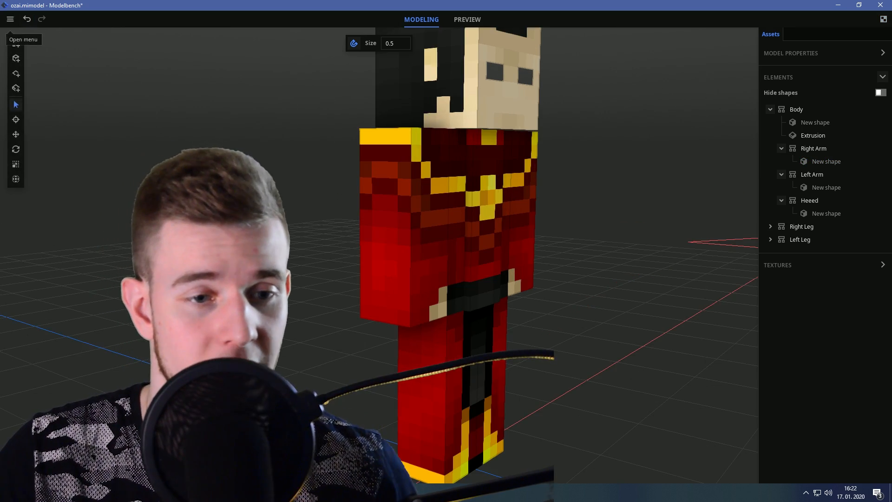
- Try a stronger shape outline and a 0% outline opacity on the model, and set the shape outline opacity back to 15%
{"action": "left_click", "coordinate": [10, 19]}
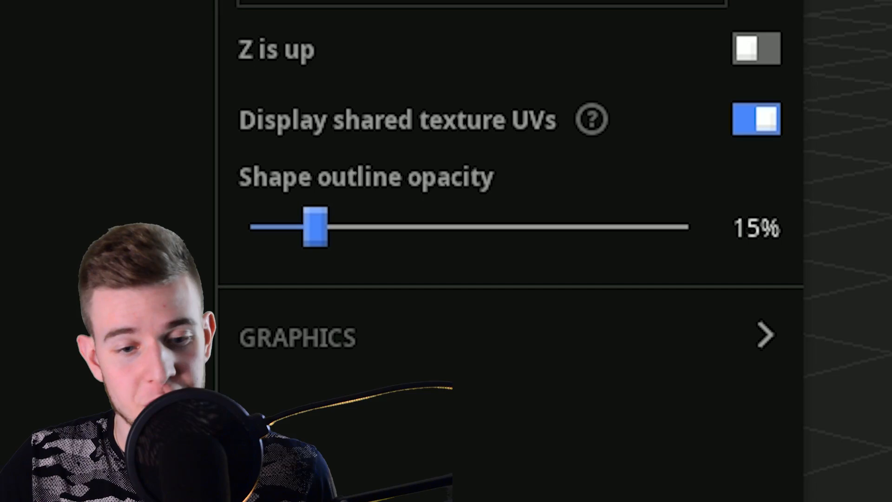
{"action": "left_click_drag", "start_coordinate": [316, 226], "coordinate": [530, 227]}
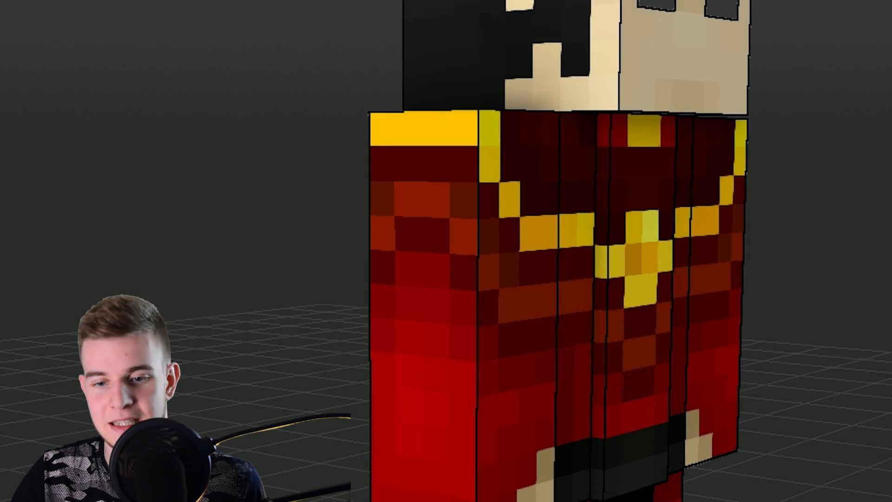
{"action": "left_click_drag", "start_coordinate": [557, 233], "coordinate": [527, 246]}
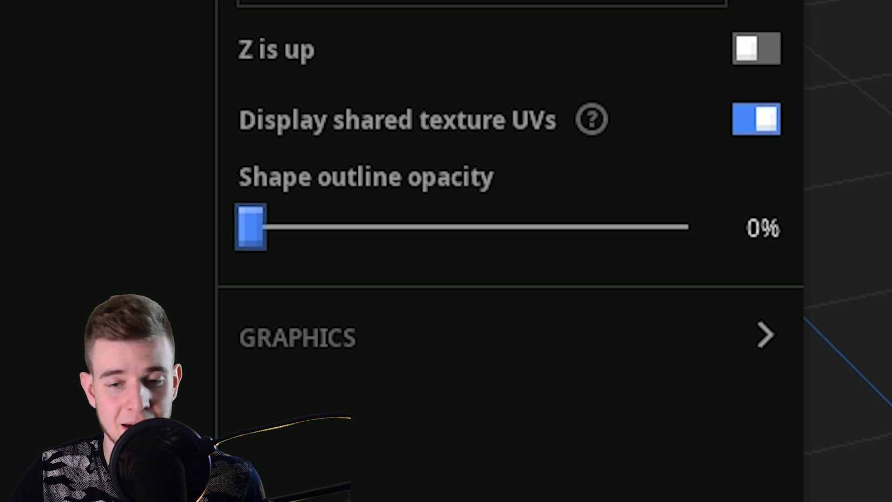
{"action": "left_click", "coordinate": [757, 228]}
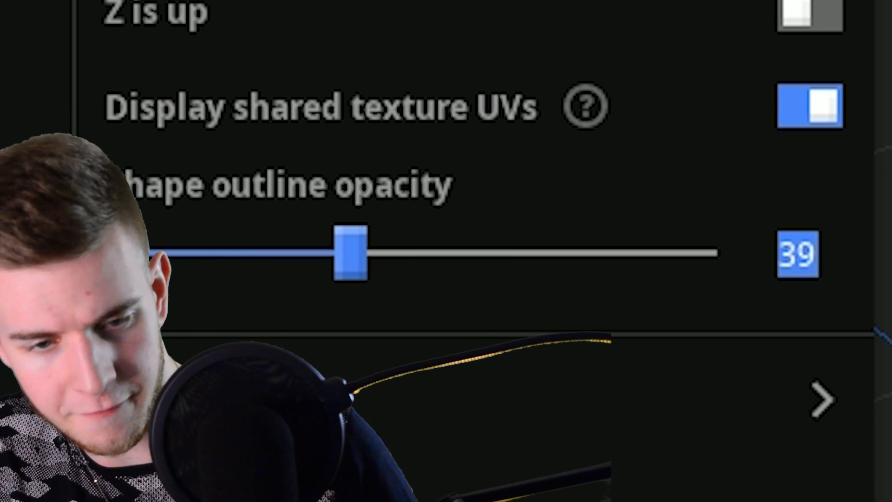
{"action": "type", "text": "15"}
{"action": "key", "text": "Return"}
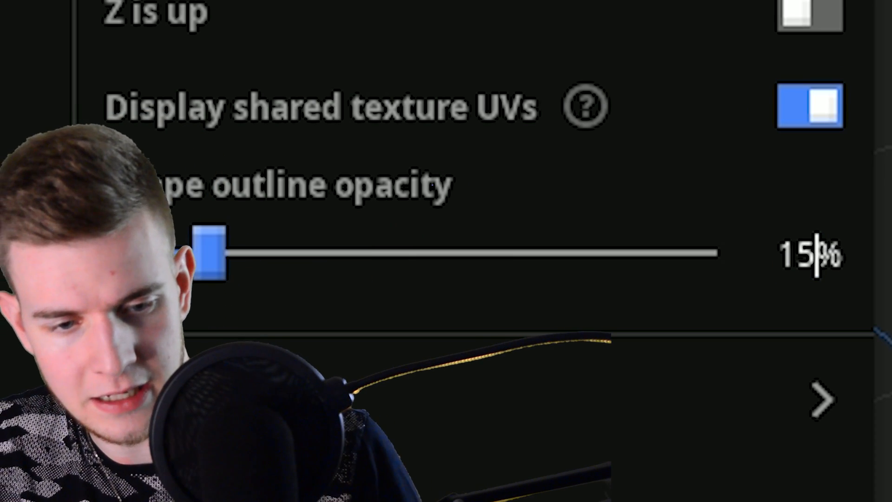
- Collapse the interface settings, expand the graphics settings, examine the blocky bending option, and show the wind options
{"action": "left_click", "coordinate": [766, 334]}
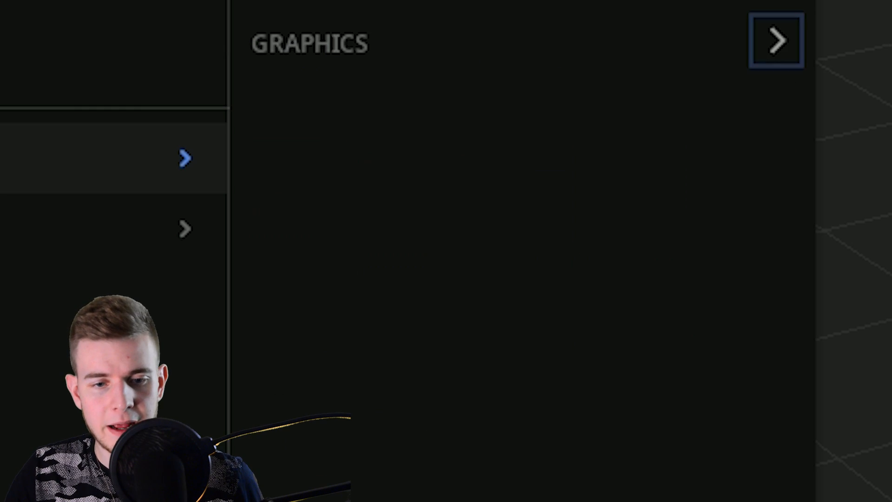
{"action": "left_click", "coordinate": [777, 40]}
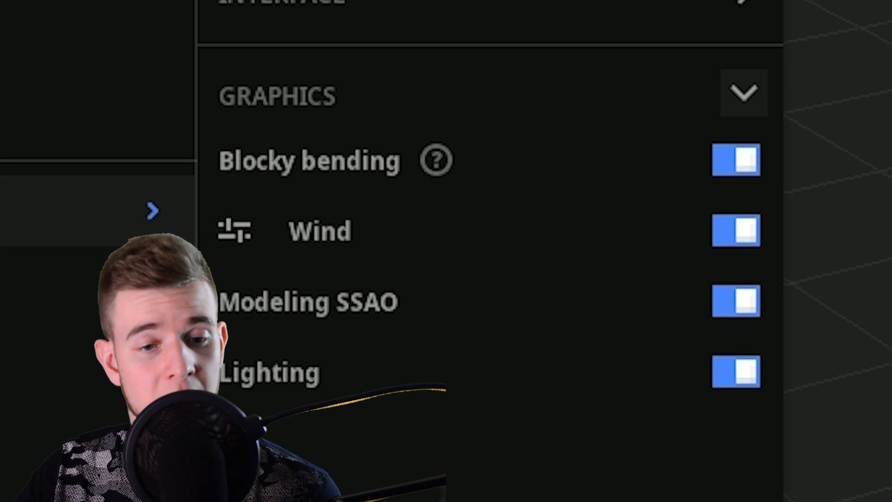
{"action": "mouse_move", "coordinate": [436, 160]}
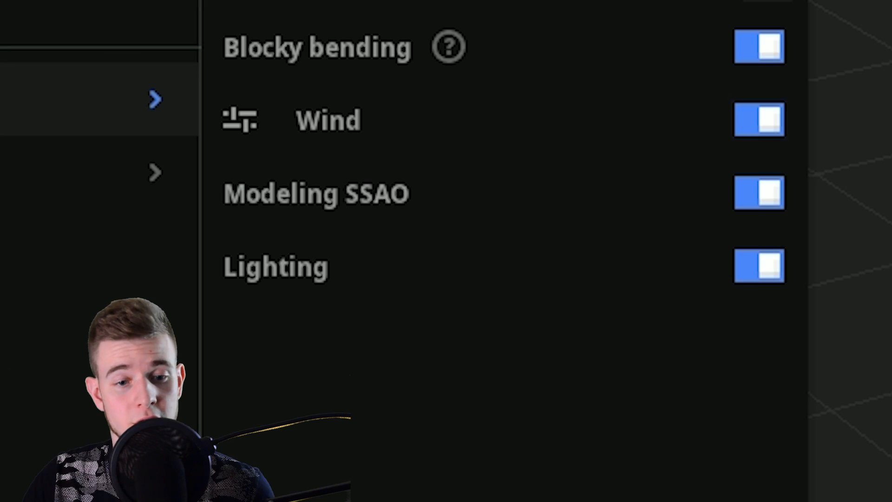
{"action": "left_click", "coordinate": [148, 169]}
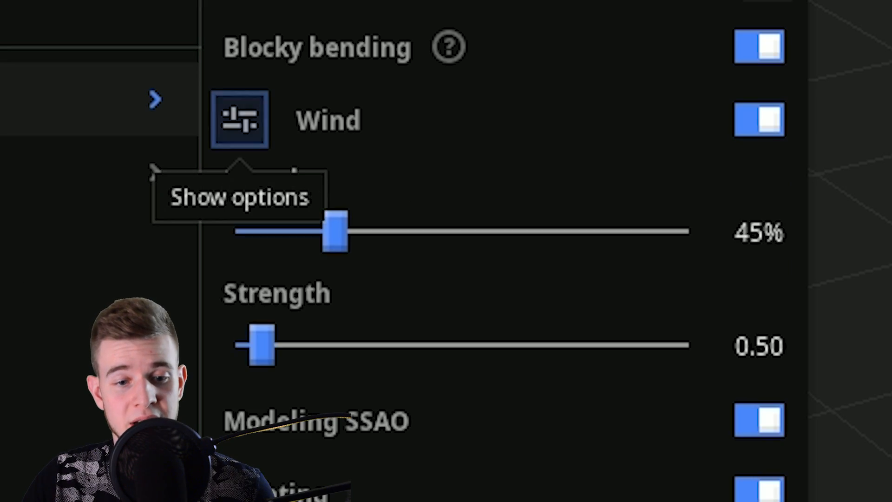